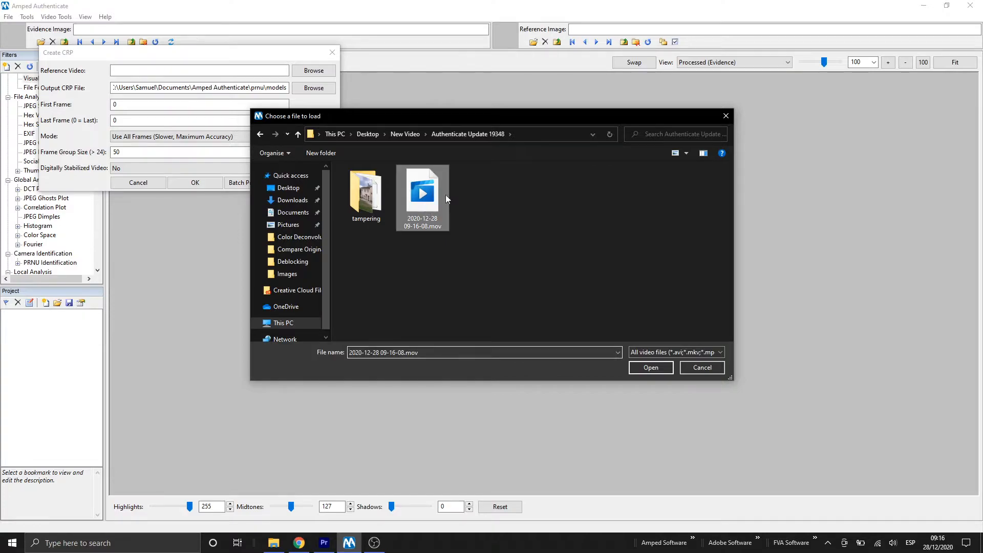
# - Load D01_V_outdoor_panrot_0001.mp4 from the tampering folder as the reference video for the CRP
pyautogui.click(402, 135)
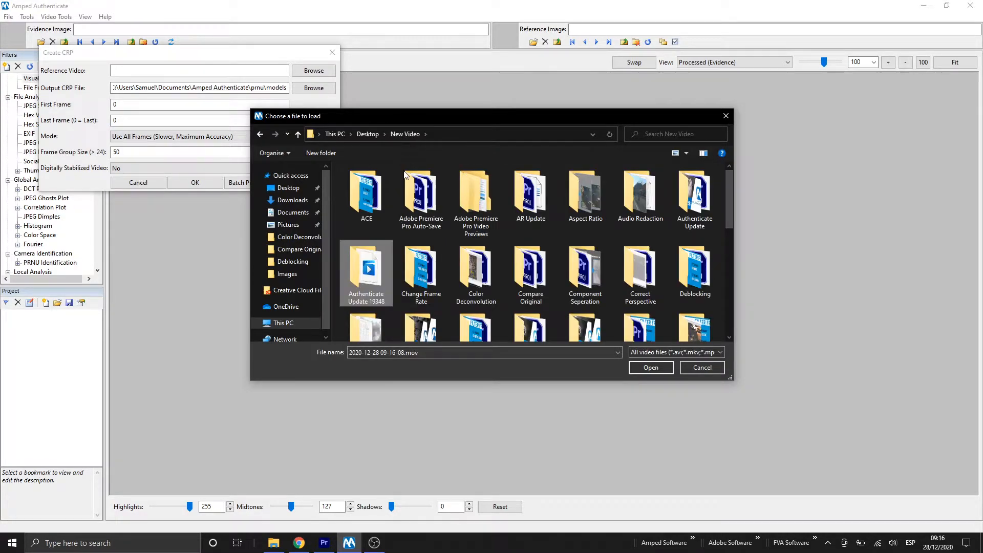
pyautogui.doubleClick(355, 278)
pyautogui.doubleClick(373, 200)
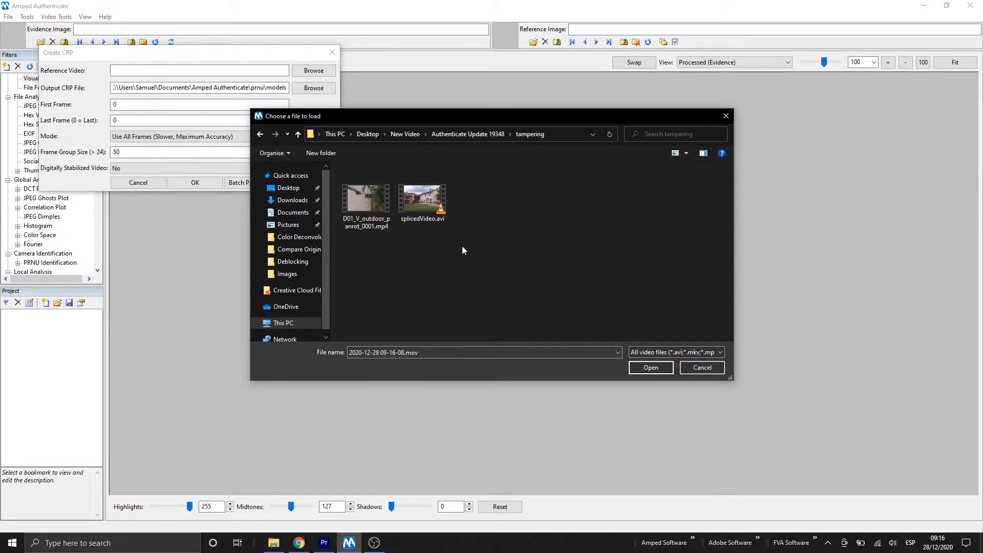
pyautogui.doubleClick(370, 204)
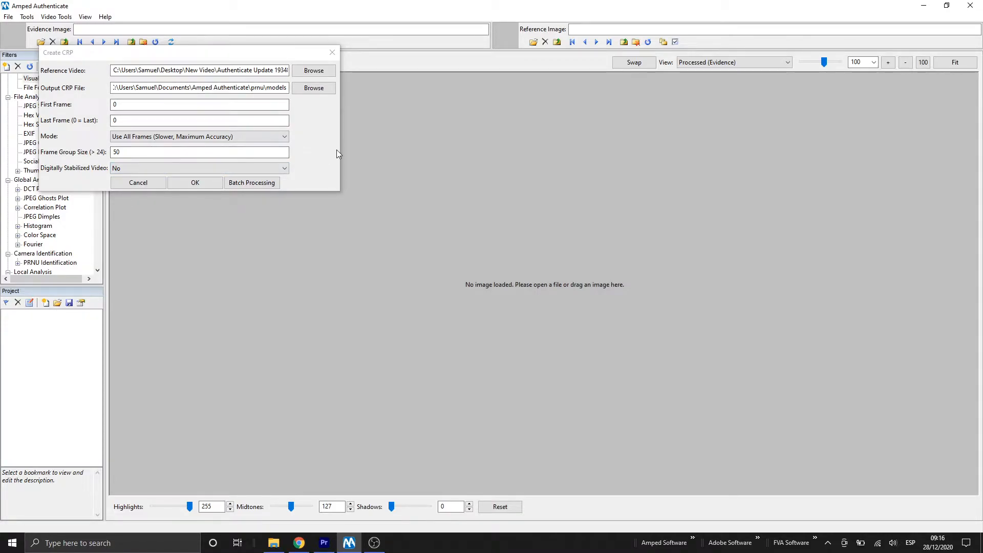
# - Set the output CRP file to models.crp in the Authenticate Update 19348 folder
pyautogui.click(320, 91)
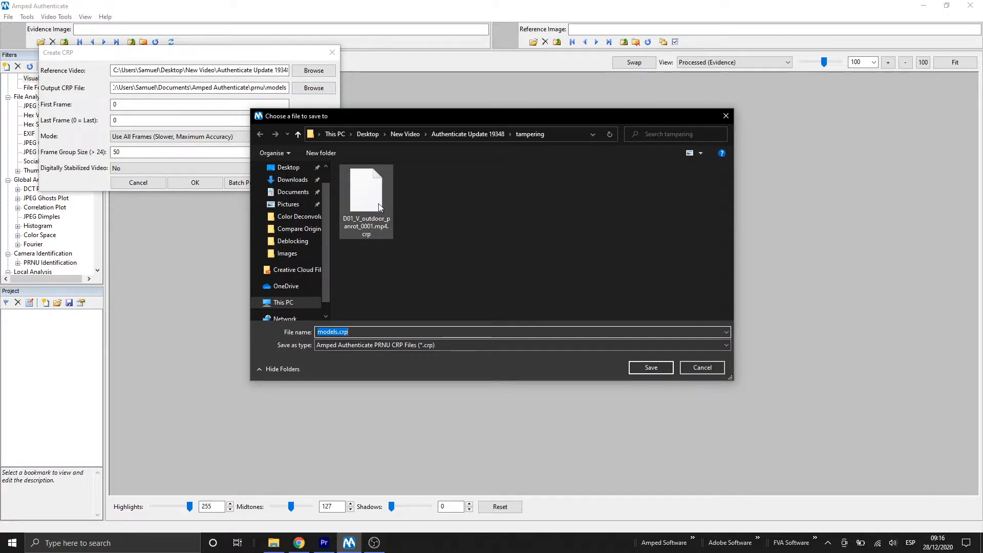
pyautogui.click(477, 136)
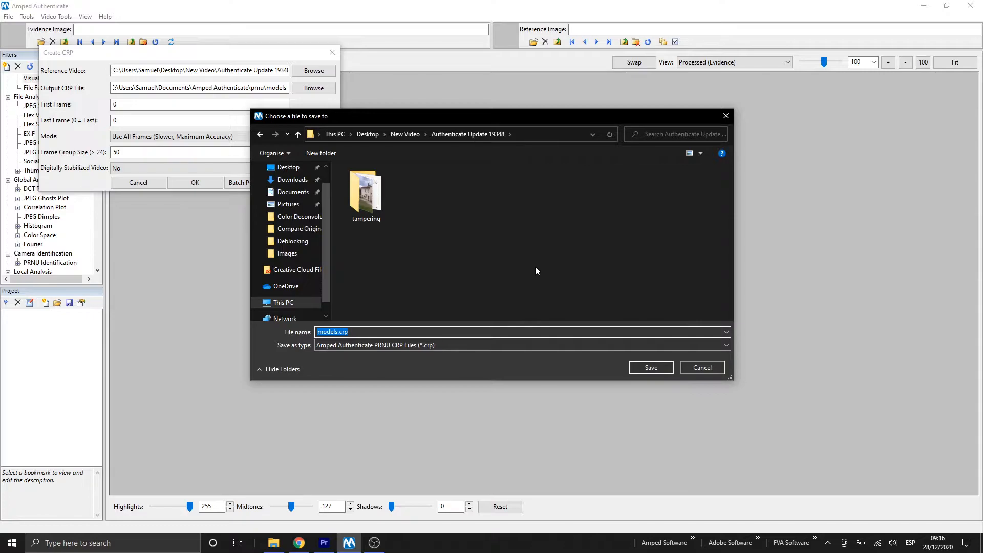
pyautogui.click(637, 368)
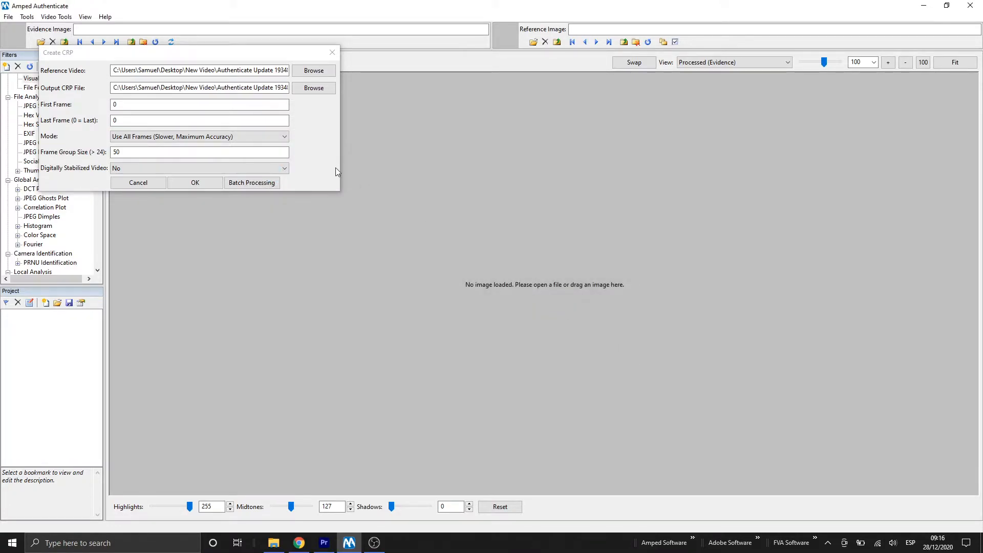
# - Create the CRP using frames 0 to last, all-frames mode and no digital stabilization, then acknowledge completion
pyautogui.click(149, 106)
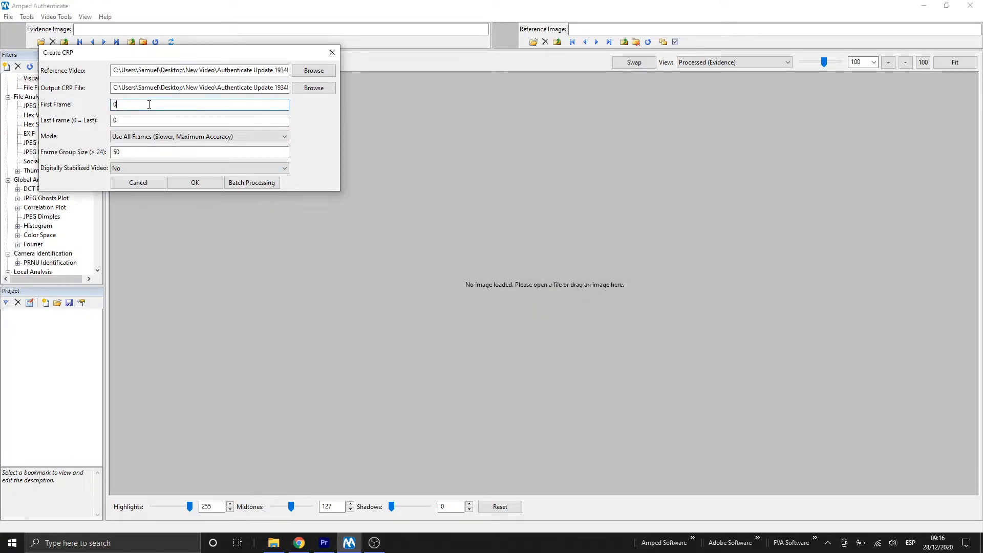
pyautogui.click(140, 121)
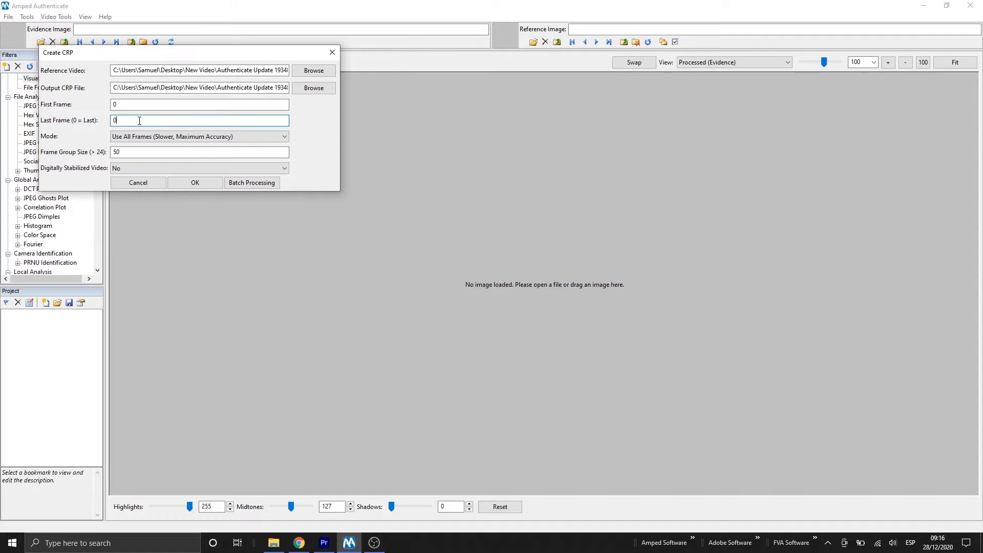
pyautogui.click(259, 135)
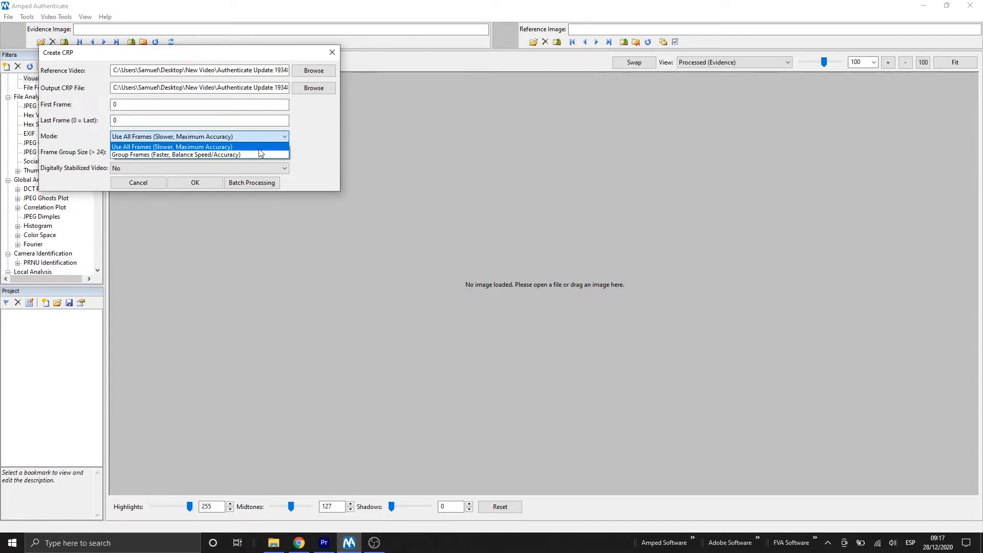
pyautogui.click(259, 148)
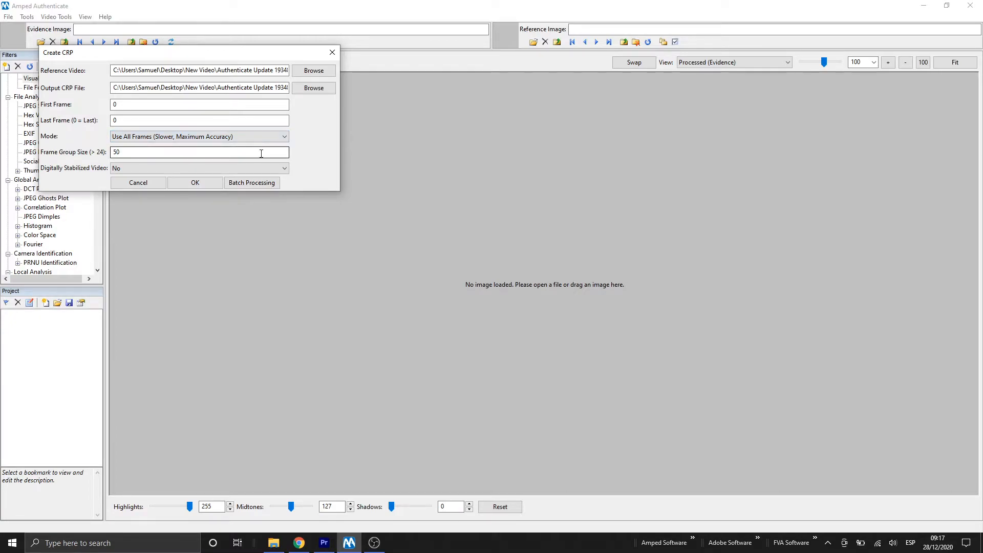
pyautogui.click(285, 168)
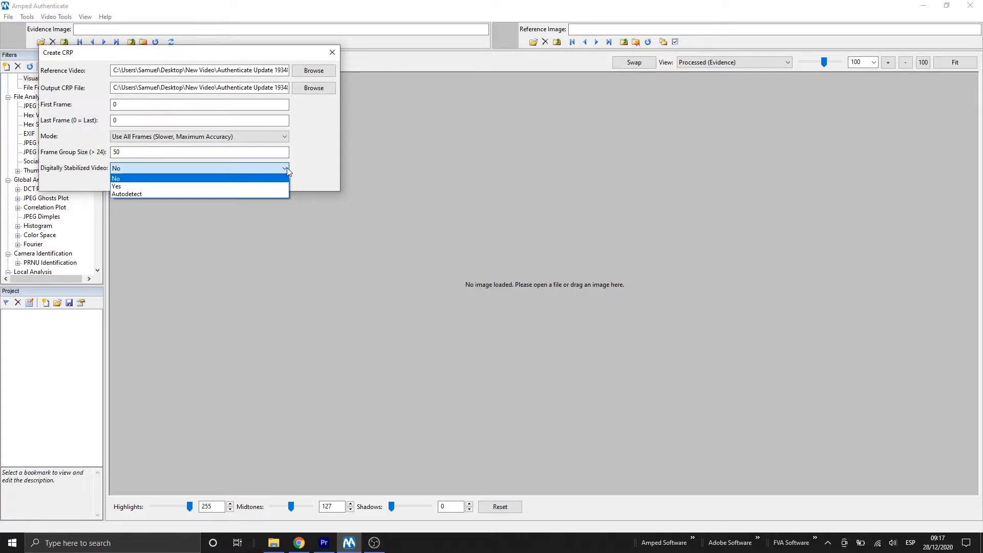
pyautogui.click(287, 171)
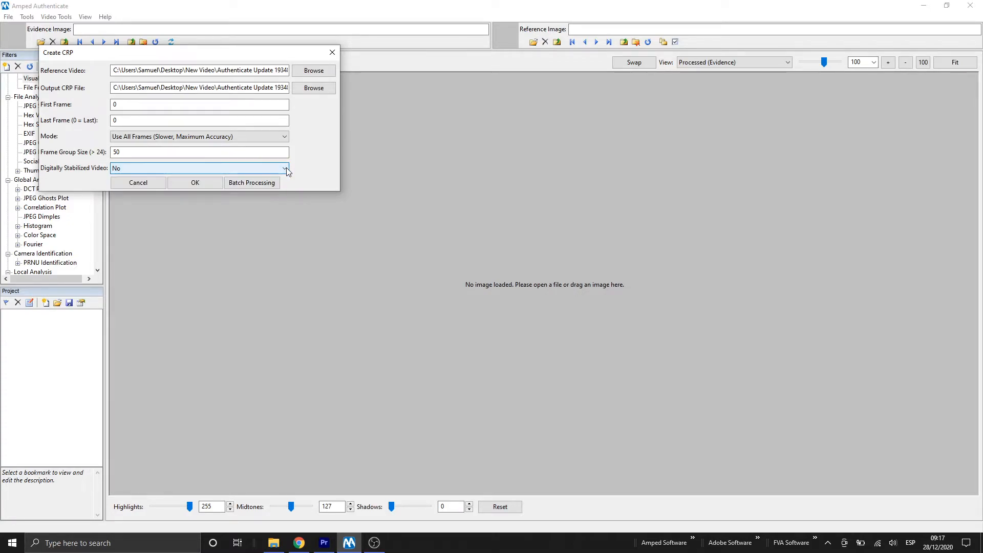
pyautogui.click(195, 184)
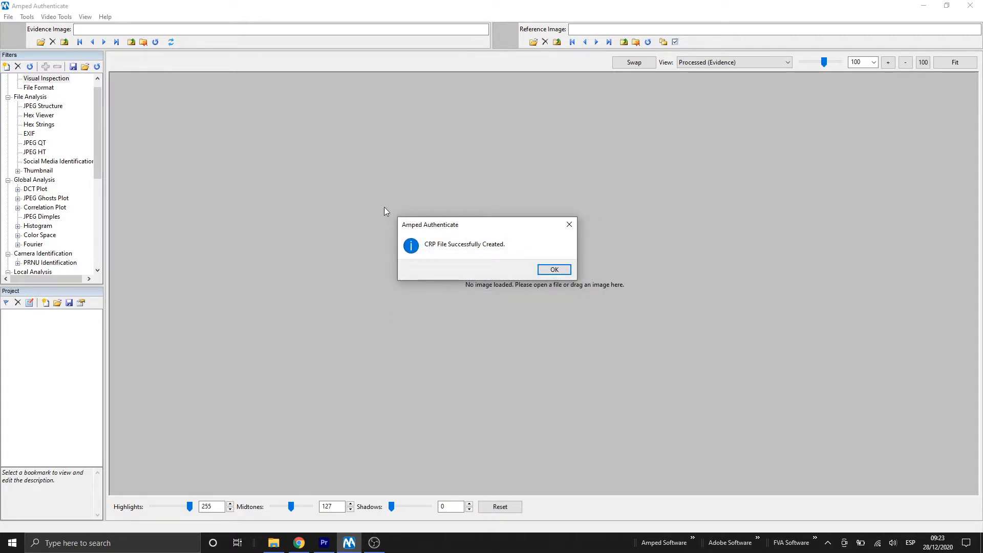
pyautogui.click(555, 270)
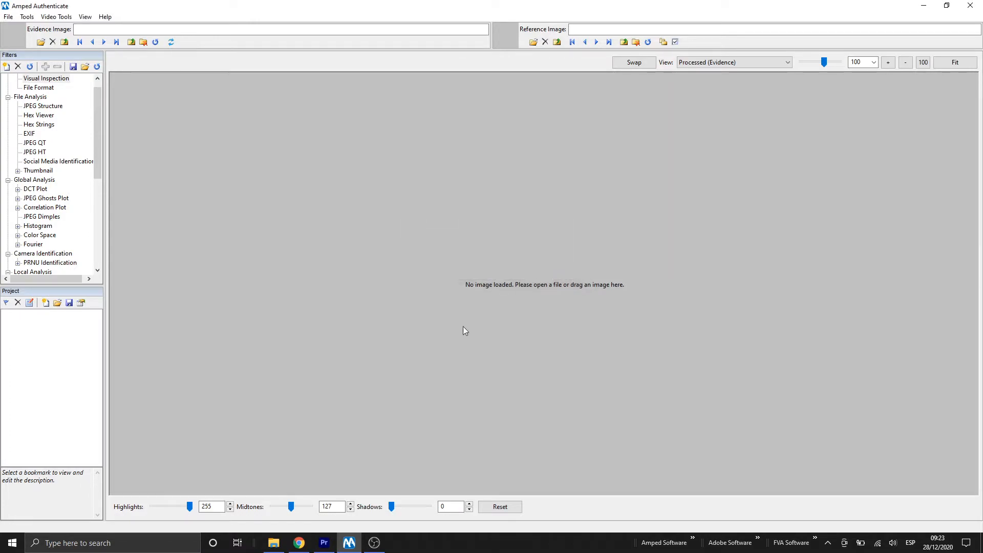
# - Open the models.crp.log file from the output folder and review it through to the end
pyautogui.click(273, 542)
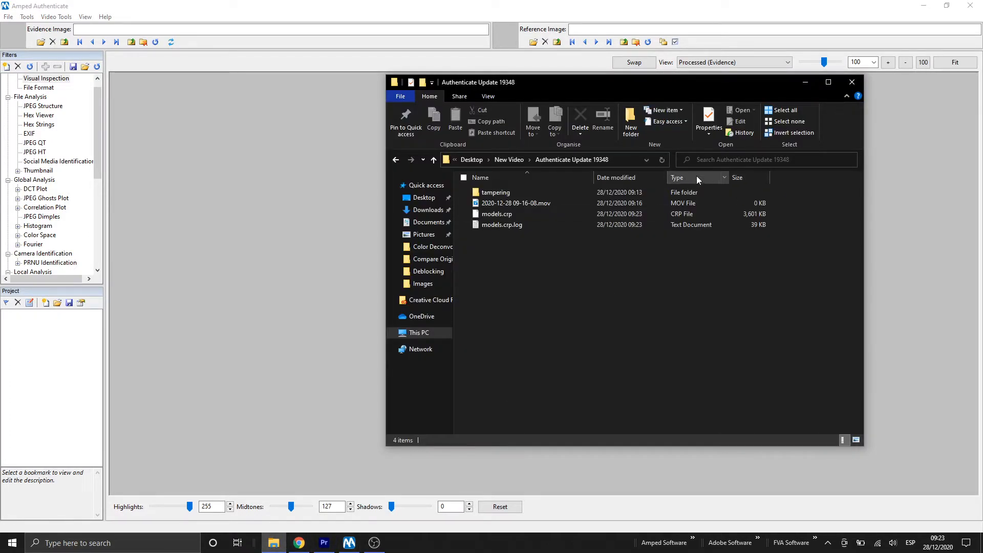
pyautogui.click(521, 213)
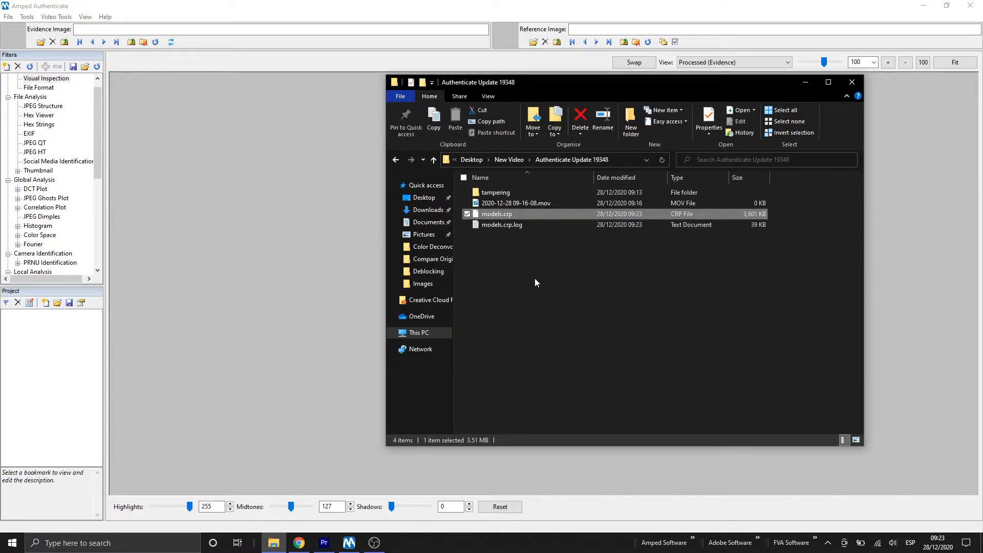
pyautogui.click(518, 226)
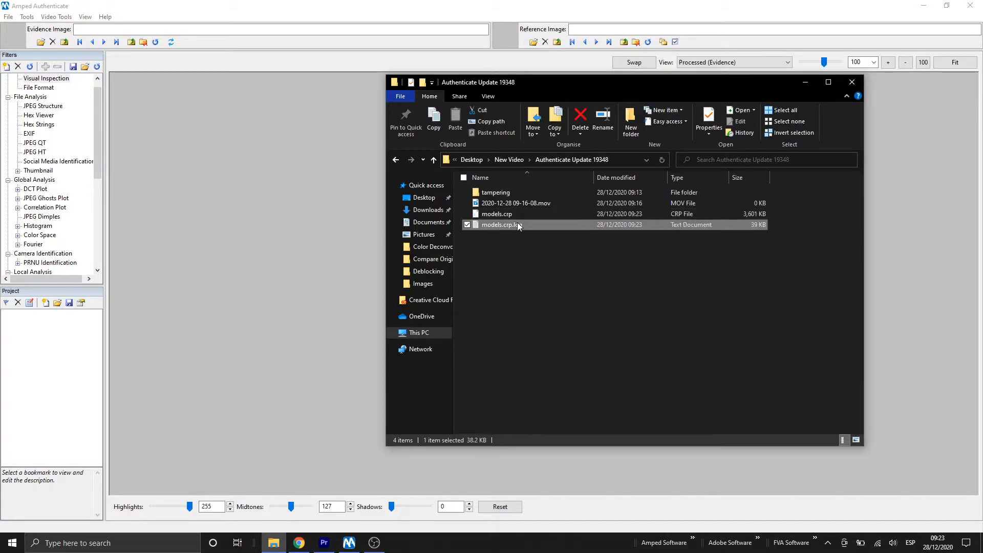
pyautogui.doubleClick(555, 226)
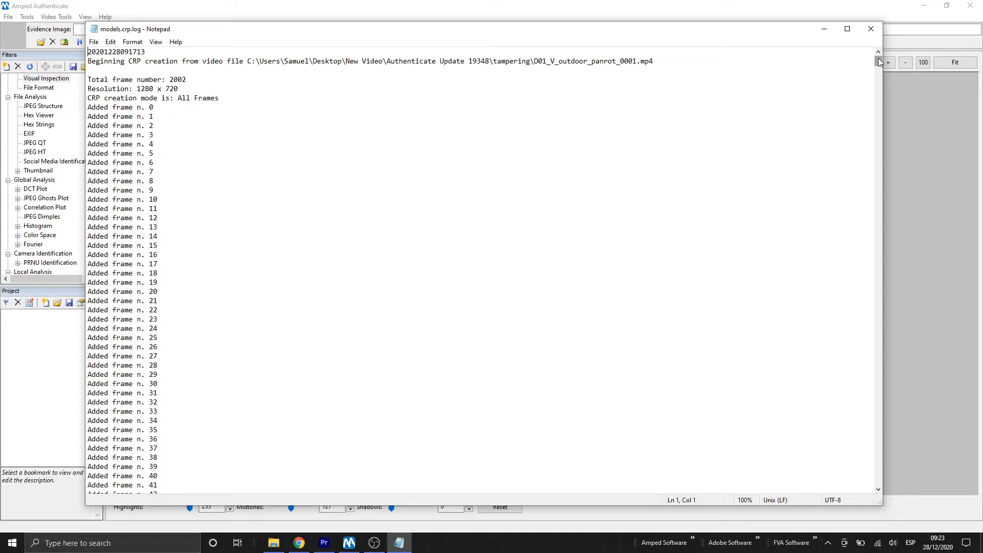
pyautogui.moveTo(879, 60); pyautogui.dragTo(876, 504)
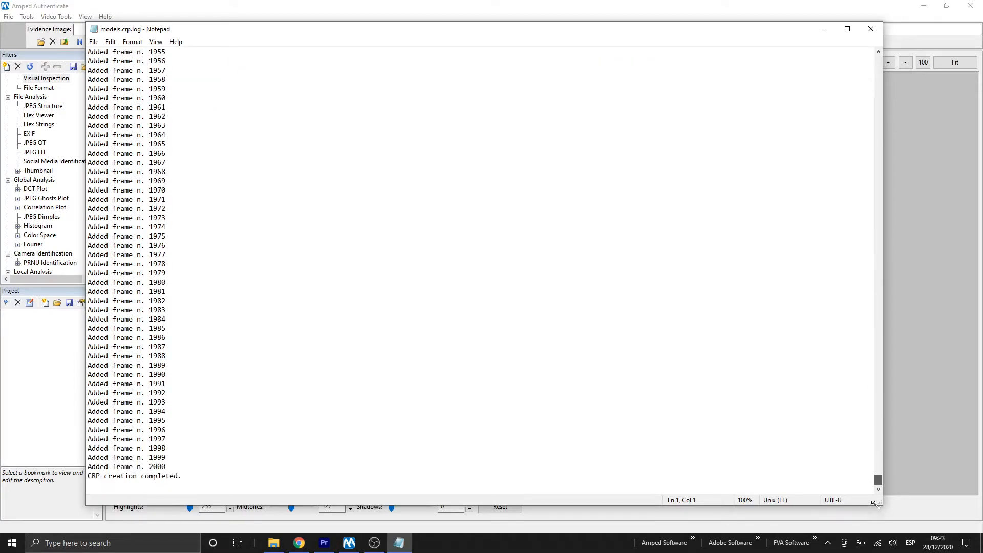
pyautogui.click(871, 31)
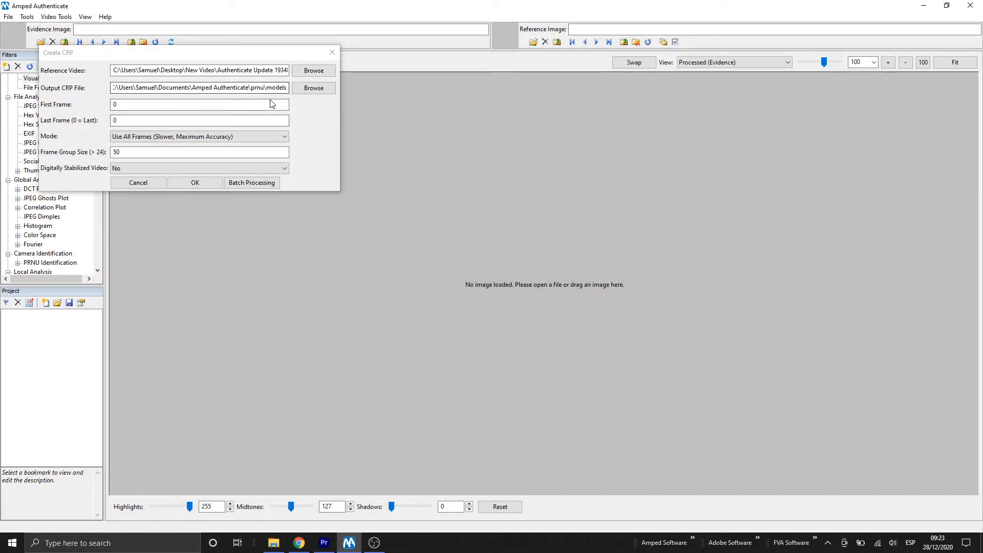
# - Set the output CRP file to models2.crp in the Authenticate Update 19348 folder
pyautogui.click(323, 90)
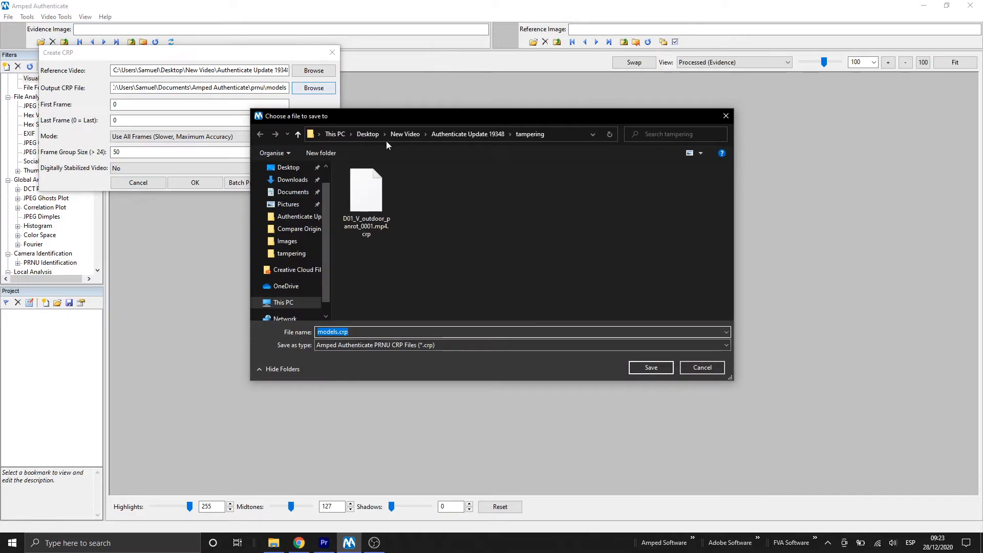
pyautogui.click(335, 331)
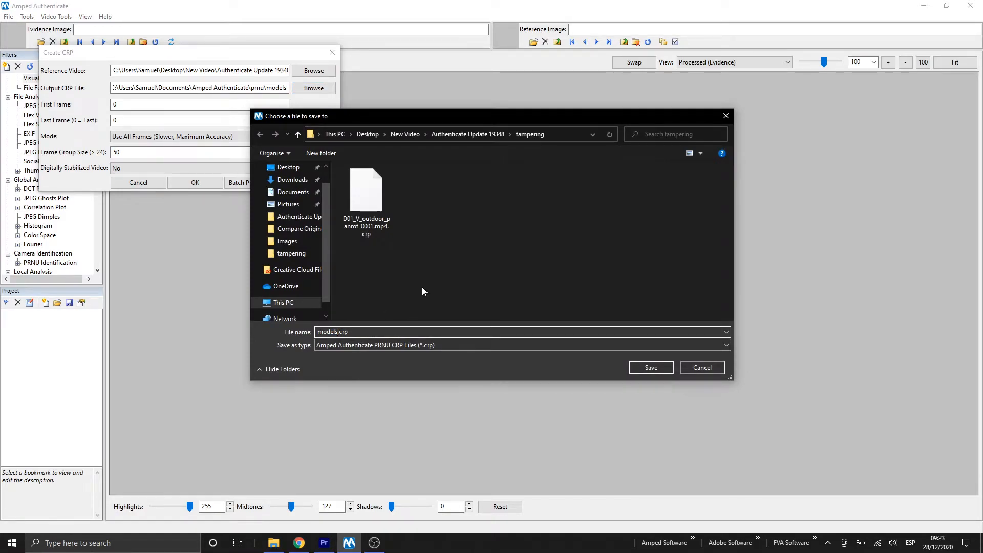
pyautogui.write('2')
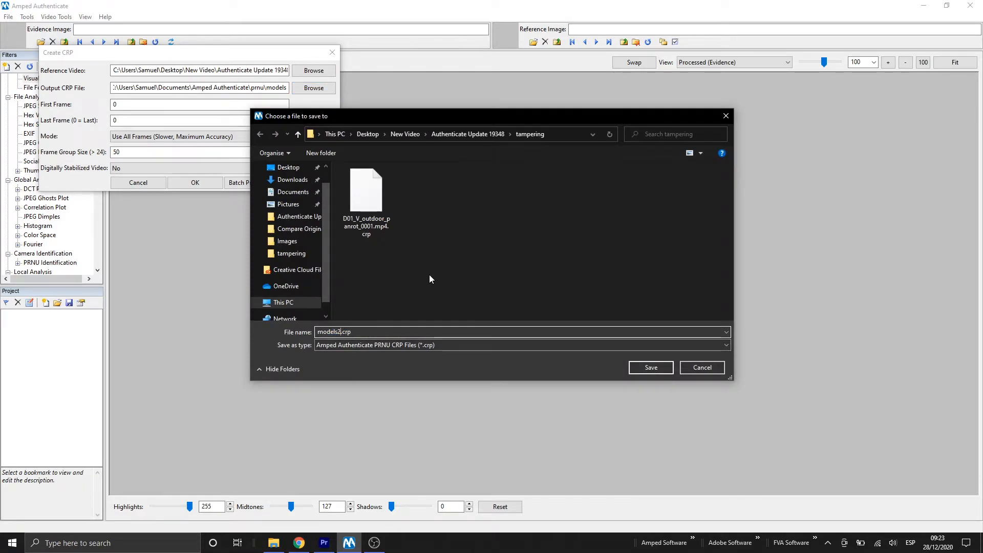
pyautogui.click(488, 135)
pyautogui.click(651, 368)
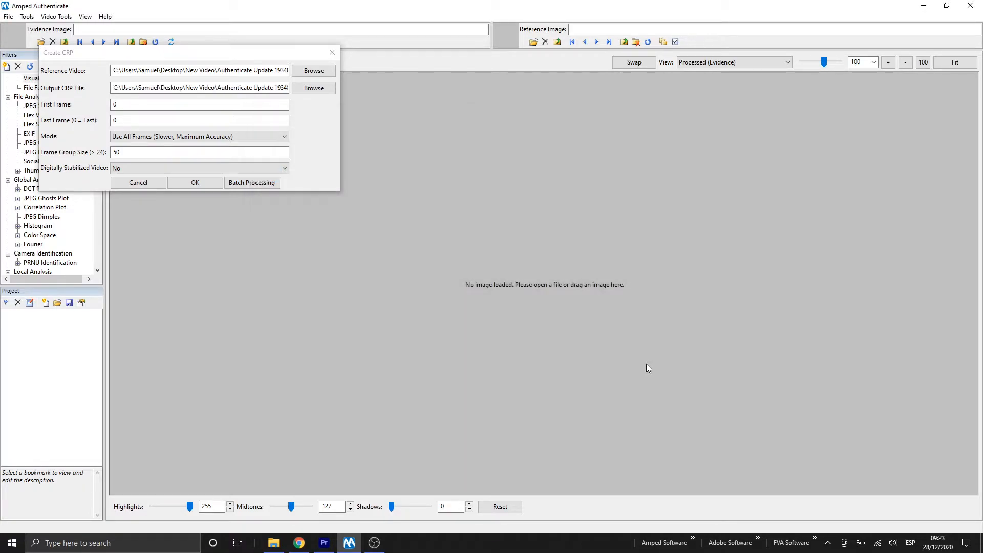
# - Switch the mode to Group Frames (Faster, Balance Speed/Accuracy) and create the second CRP file
pyautogui.click(171, 137)
pyautogui.click(165, 155)
pyautogui.click(193, 184)
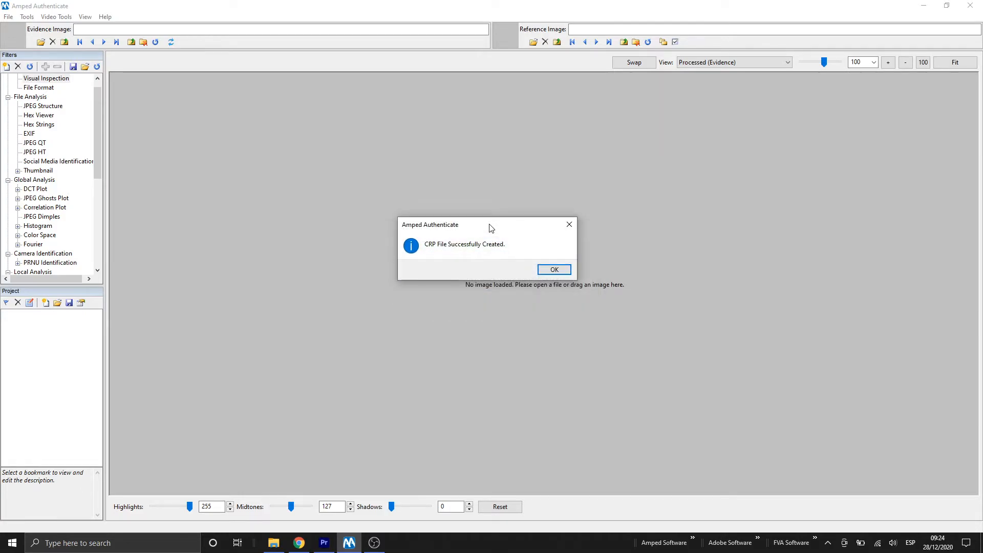
pyautogui.click(554, 269)
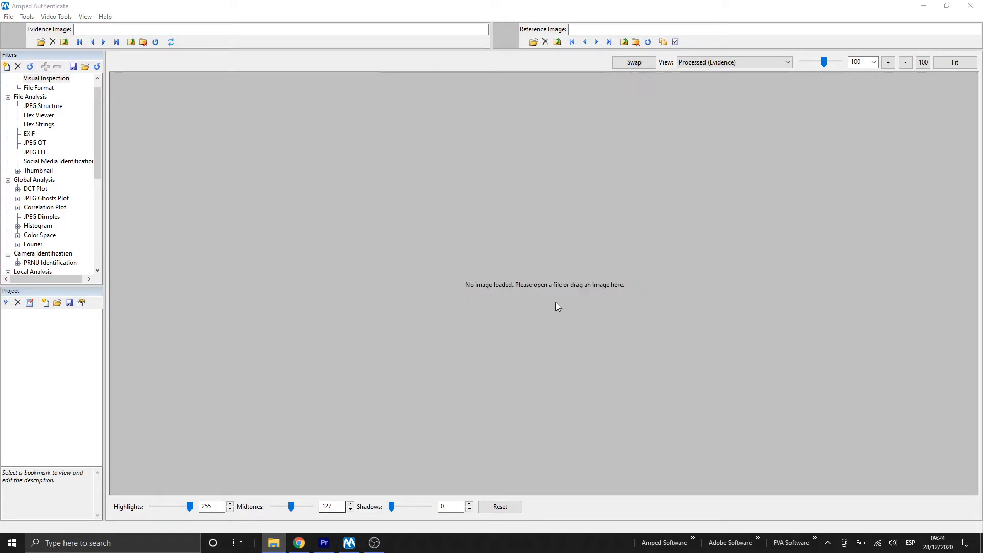
# - Open the Authenticate Update 19348 folder in File Explorer to check the created CRP files
pyautogui.click(274, 543)
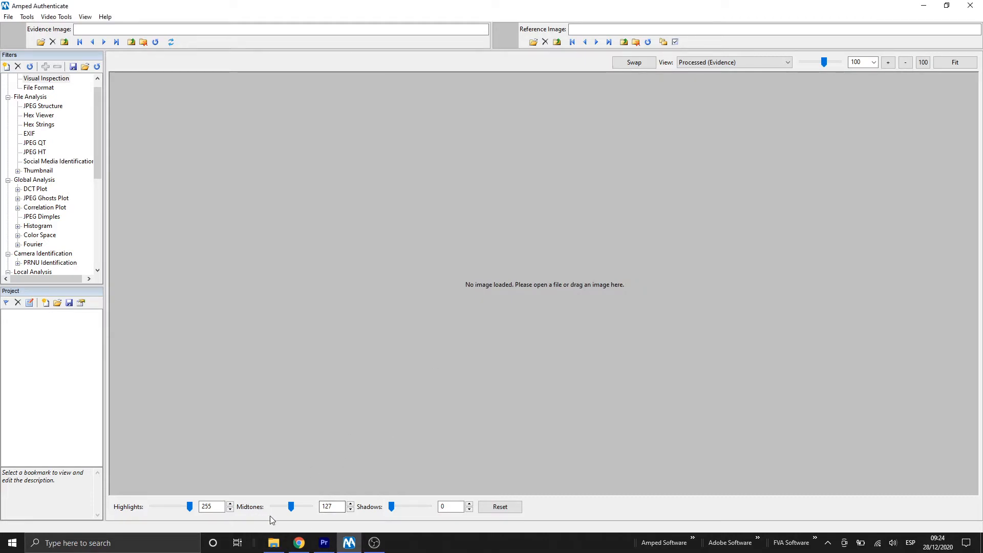
pyautogui.click(273, 542)
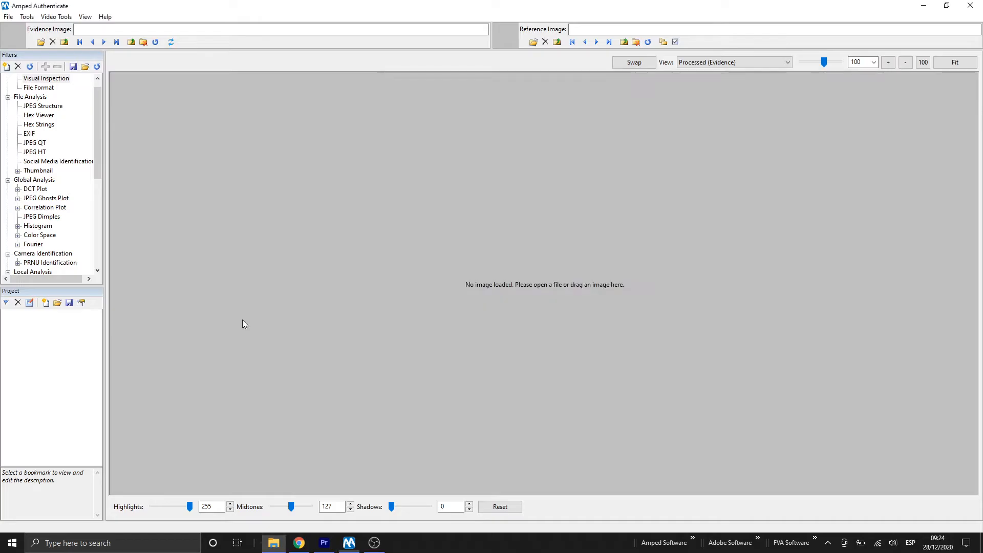
pyautogui.click(241, 320)
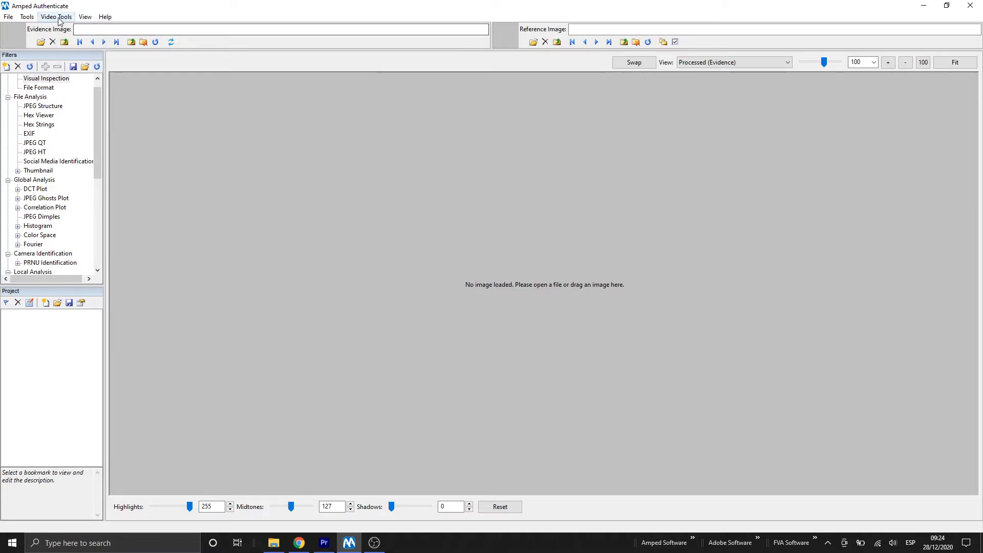
# - Open PRNU Identification and load models.crp as the PRNU CRP file
pyautogui.click(58, 18)
pyautogui.moveTo(71, 29)
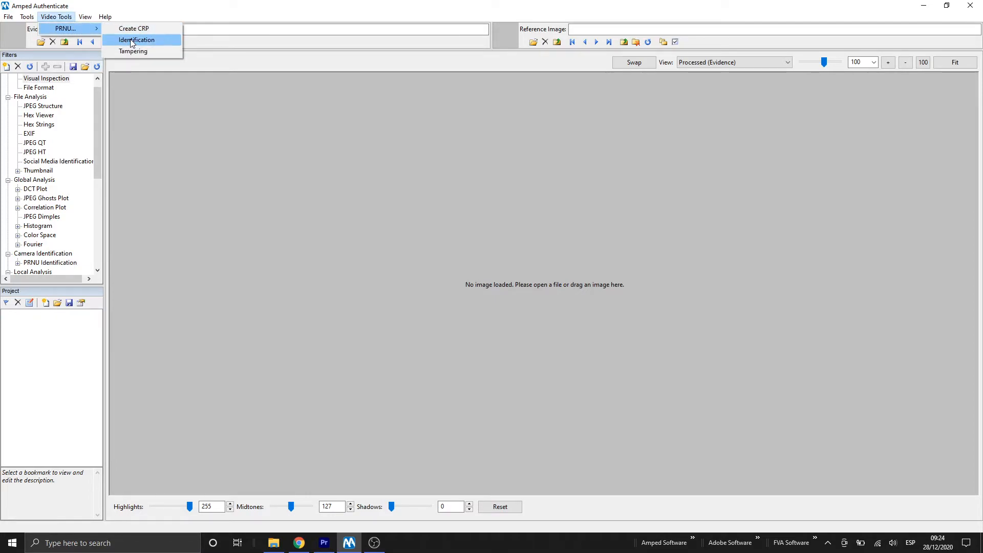
pyautogui.click(134, 41)
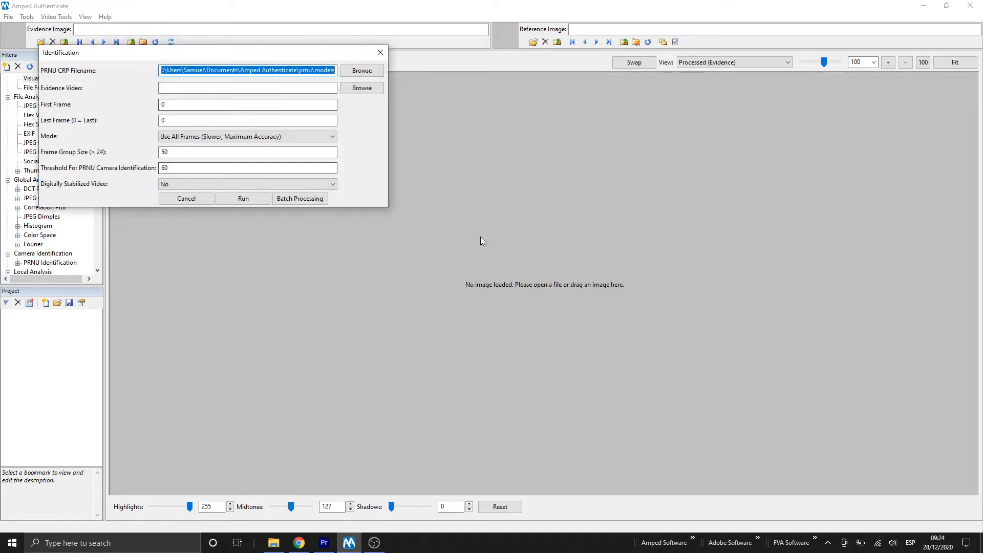
pyautogui.moveTo(287, 51); pyautogui.dragTo(461, 107)
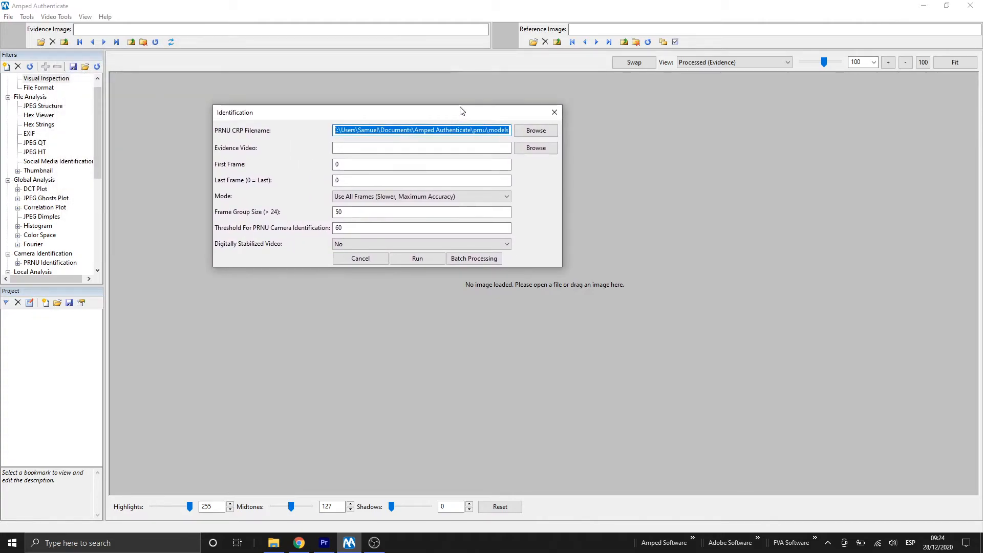
pyautogui.click(537, 131)
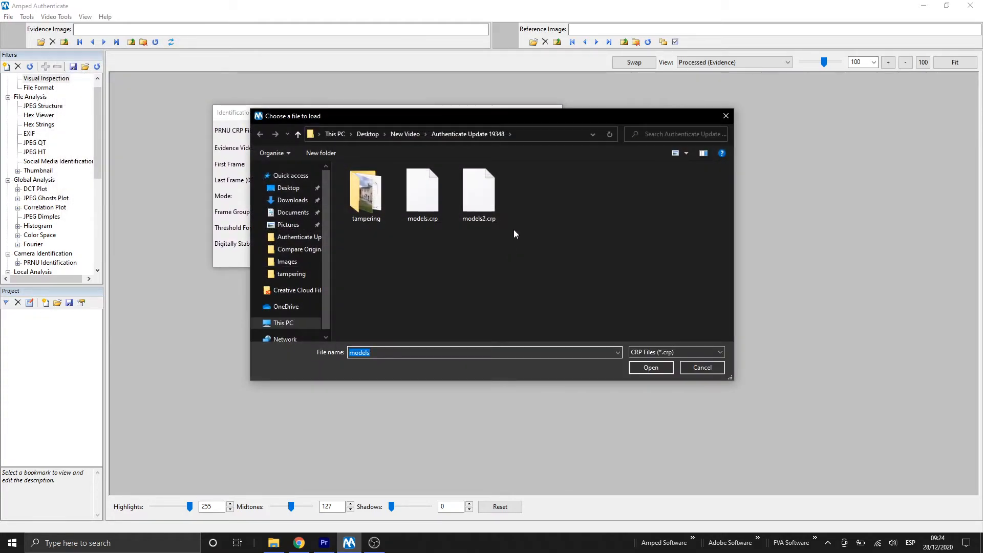
pyautogui.doubleClick(427, 195)
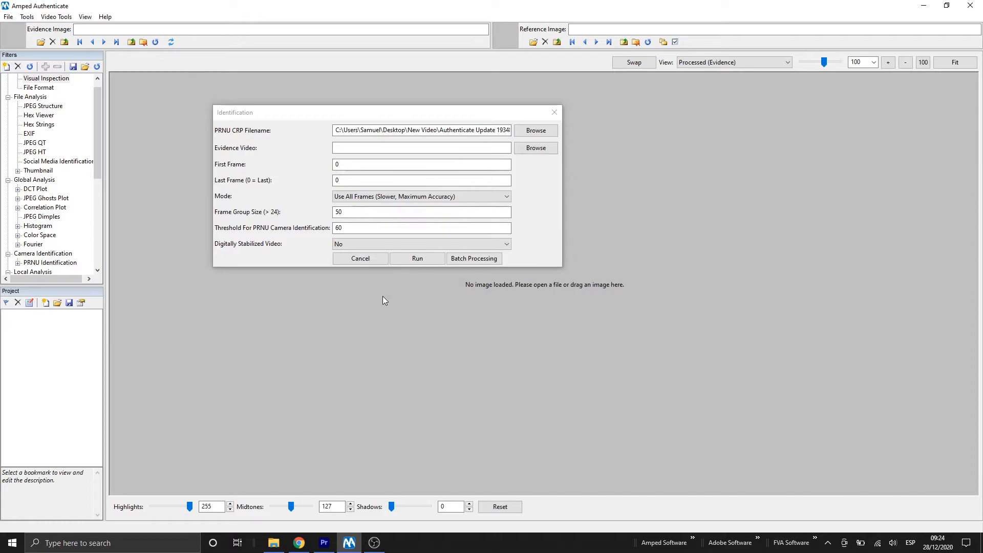
# - Load splicedVideo.avi from the tampering folder as the evidence video and run the PRNU identification
pyautogui.click(535, 148)
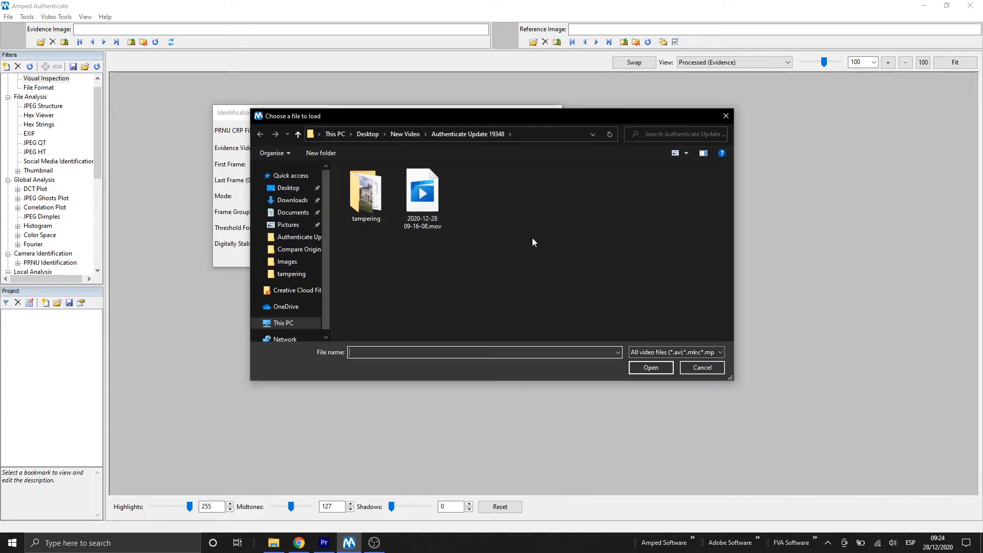
pyautogui.doubleClick(431, 191)
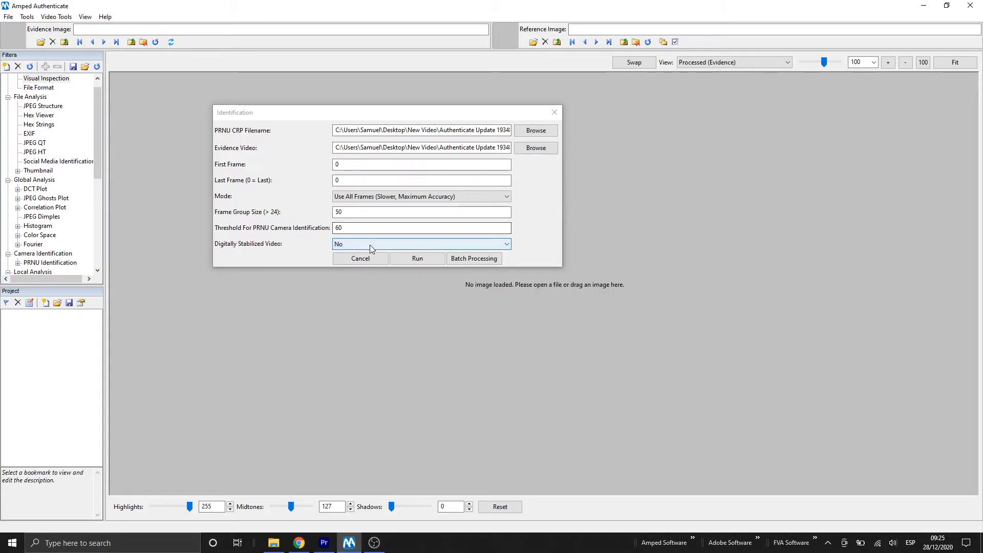
pyautogui.click(422, 258)
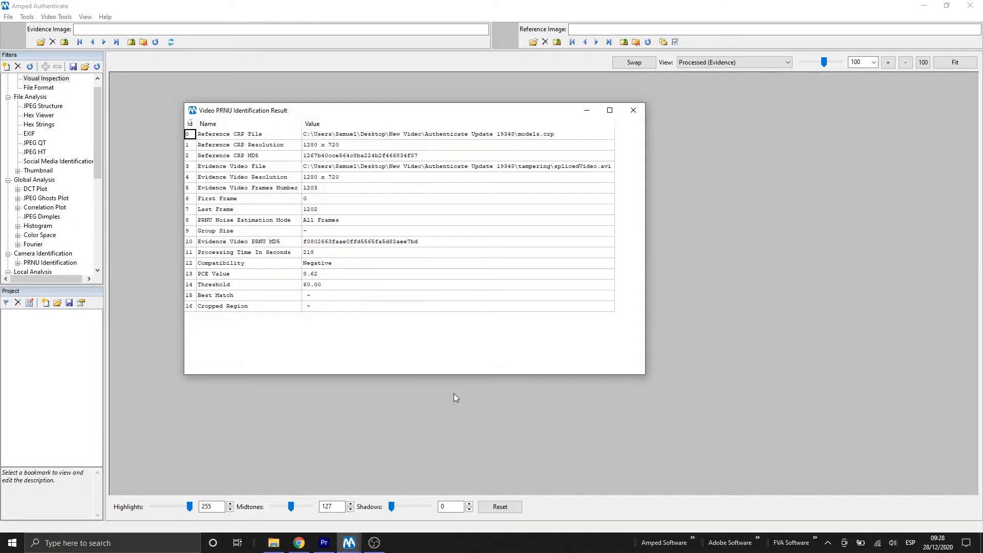
# - Review the identification results and open the row details of the Reference CRP Resolution row
pyautogui.click(328, 263)
pyautogui.click(348, 267)
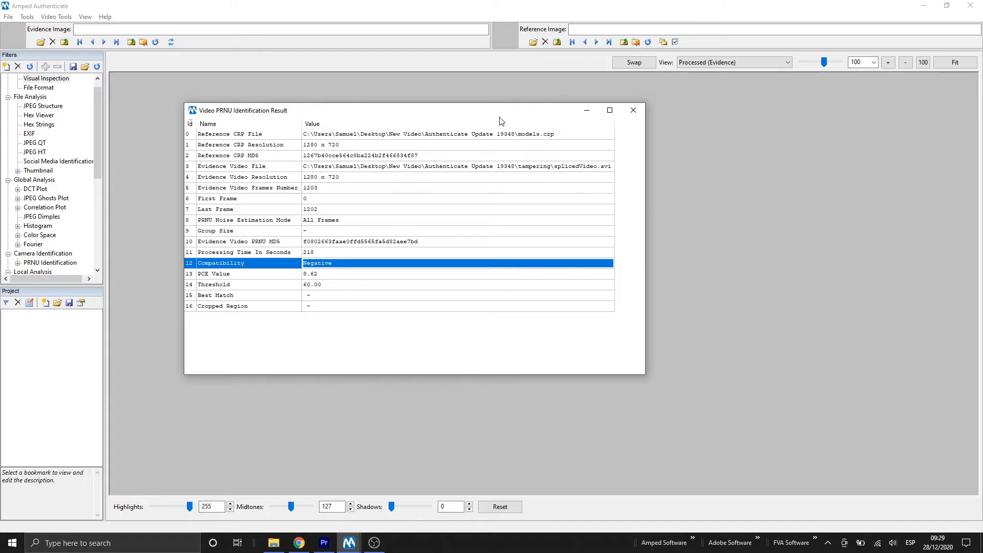
pyautogui.moveTo(496, 114); pyautogui.dragTo(609, 130)
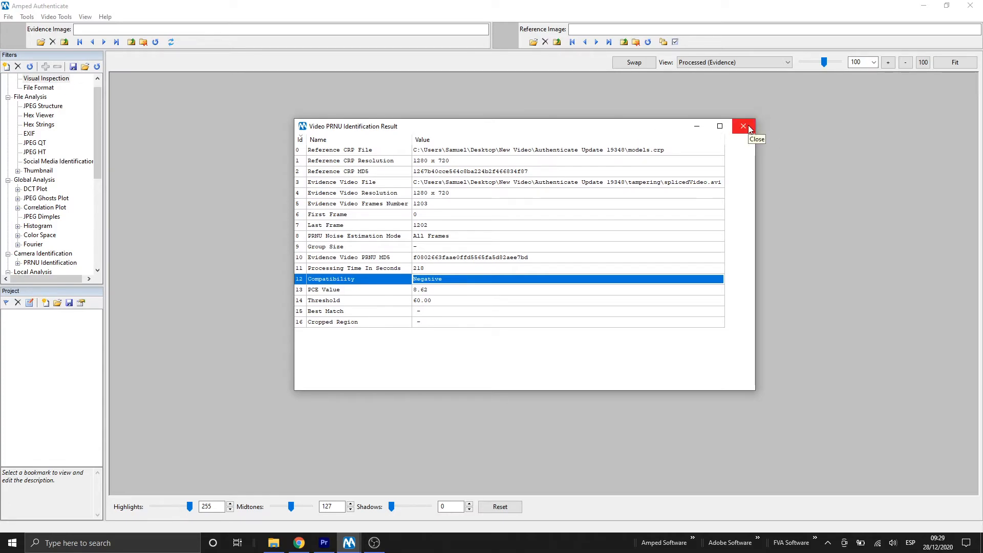
pyautogui.rightClick(615, 163)
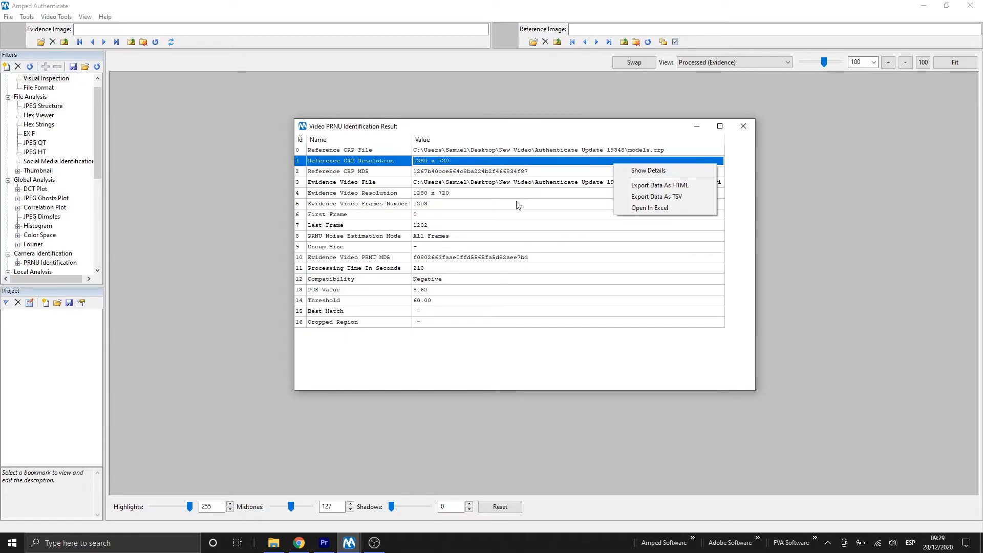
pyautogui.click(664, 171)
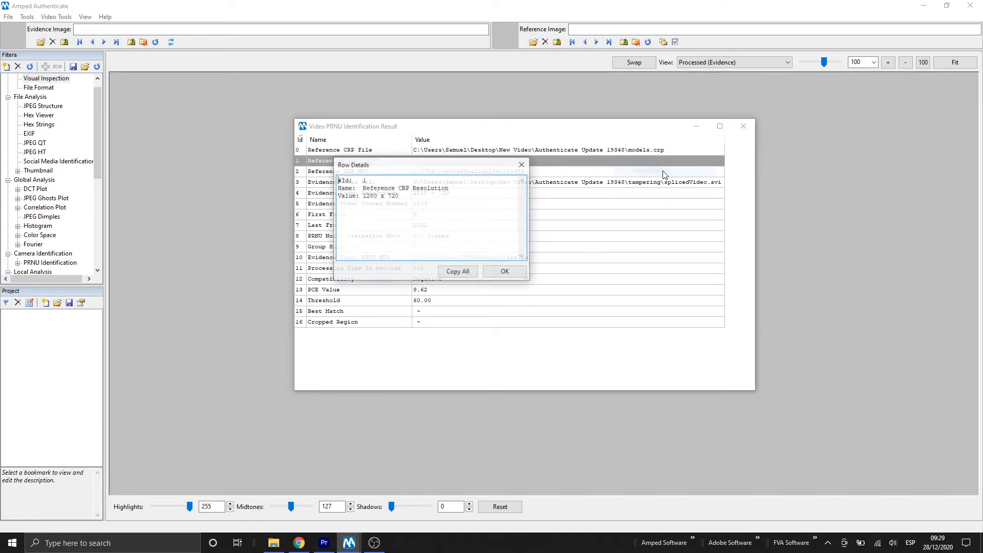
pyautogui.click(521, 161)
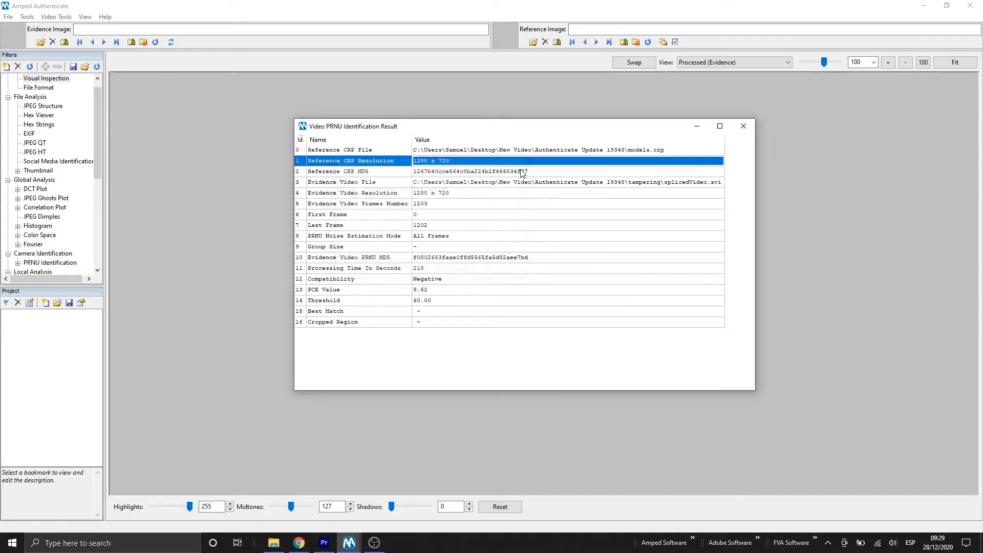
# - Open the Compatibility row's details and its export options, then close the identification results window
pyautogui.rightClick(482, 282)
pyautogui.click(511, 286)
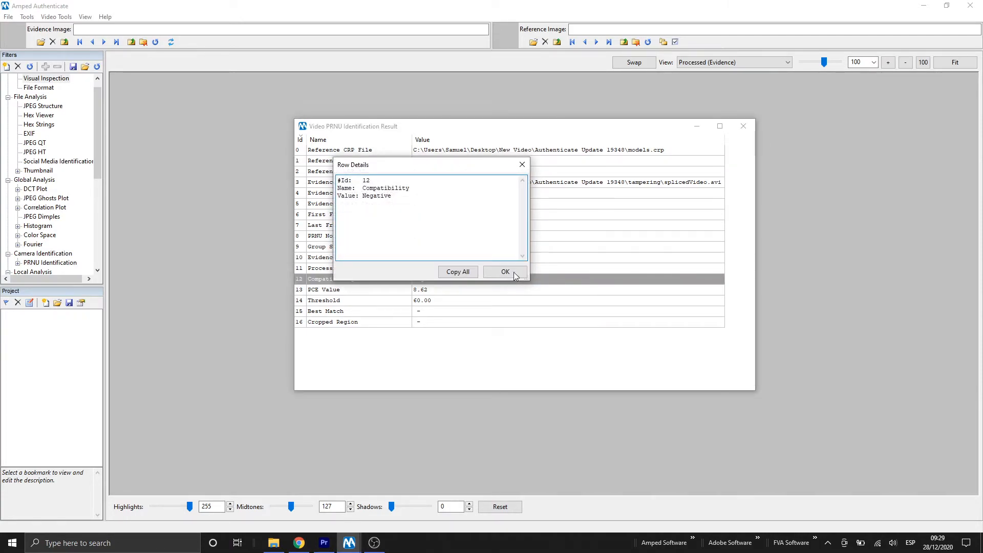
pyautogui.click(522, 165)
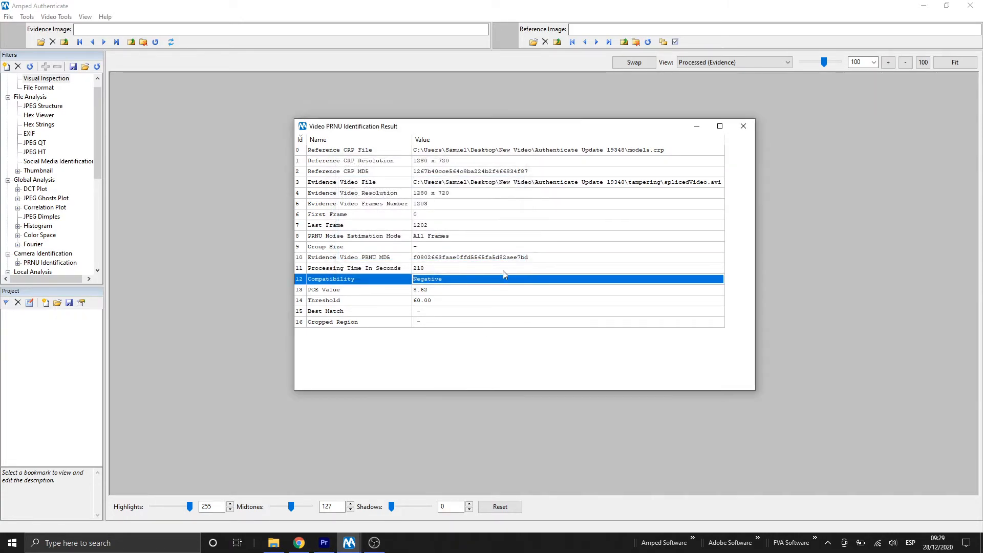
pyautogui.rightClick(511, 279)
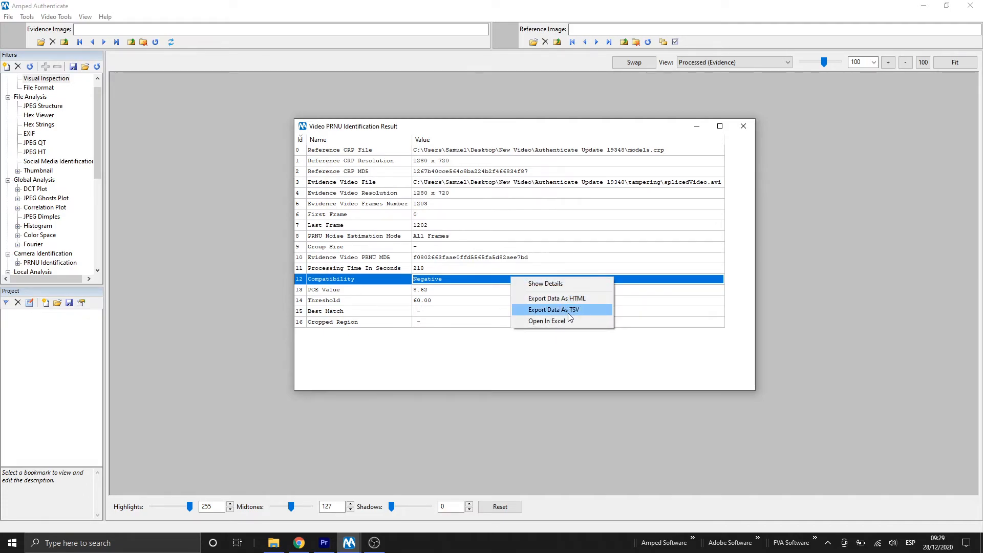
pyautogui.click(709, 378)
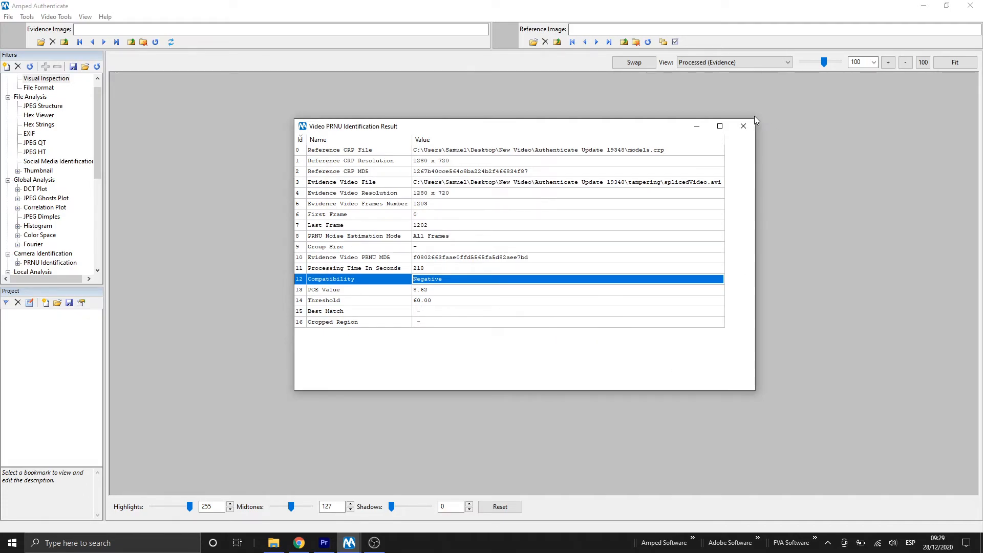
pyautogui.click(743, 128)
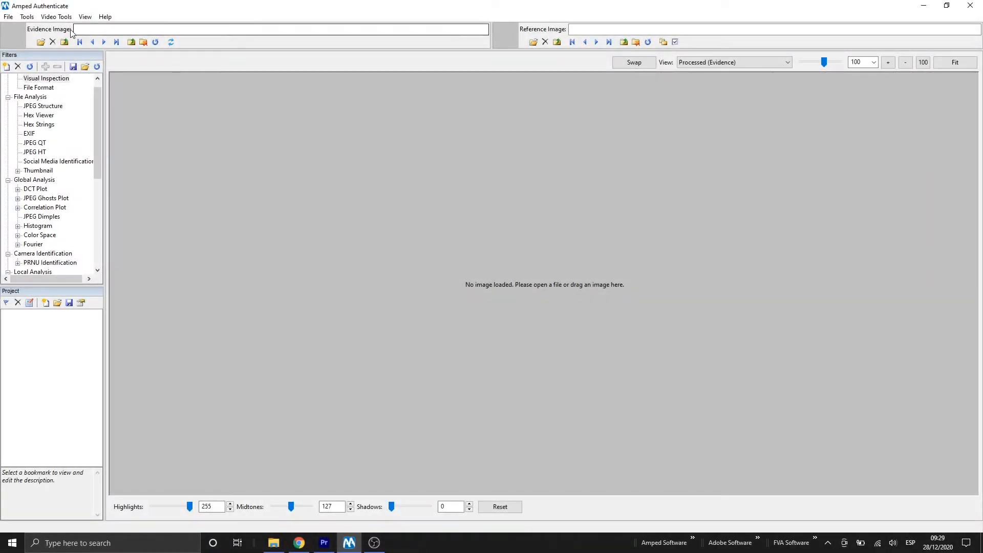
# - Open PRNU Tampering and load models.crp from the Authenticate Update 19348 folder as the CRP file
pyautogui.click(65, 18)
pyautogui.moveTo(66, 28)
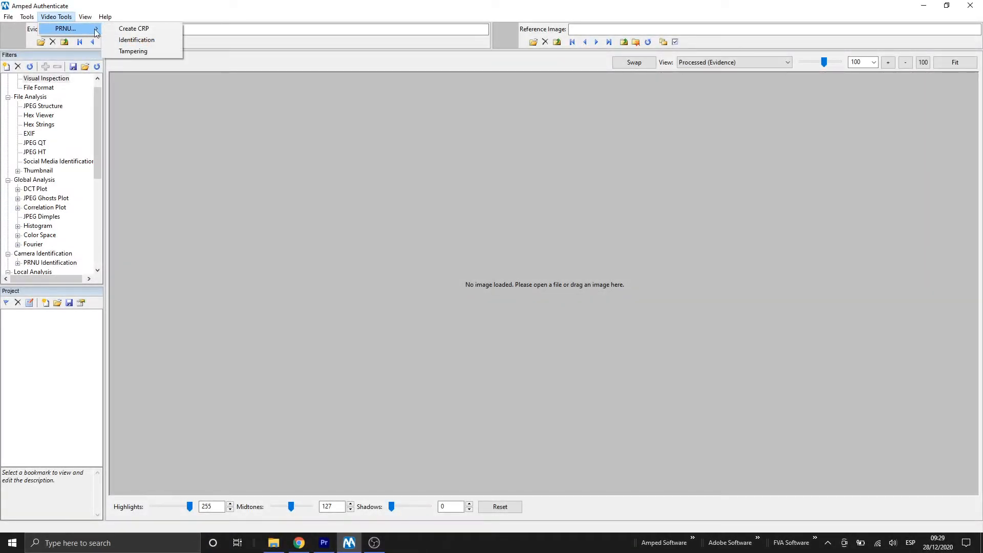
pyautogui.click(138, 51)
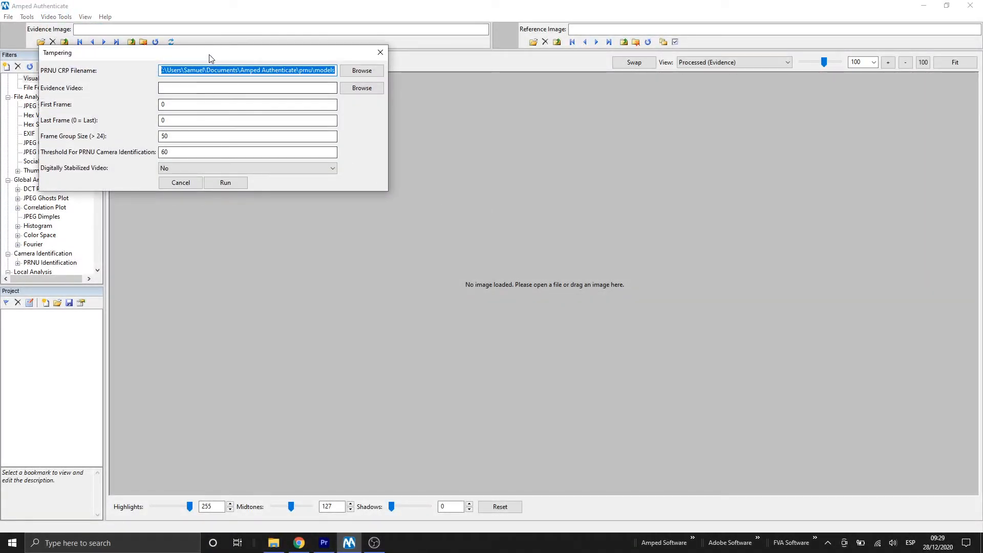
pyautogui.moveTo(208, 54); pyautogui.dragTo(291, 85)
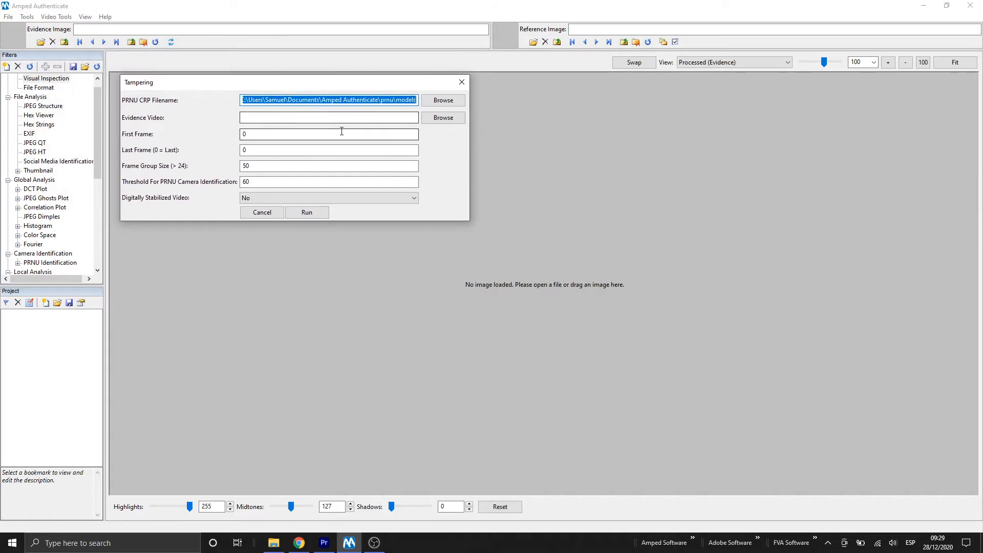
pyautogui.click(458, 102)
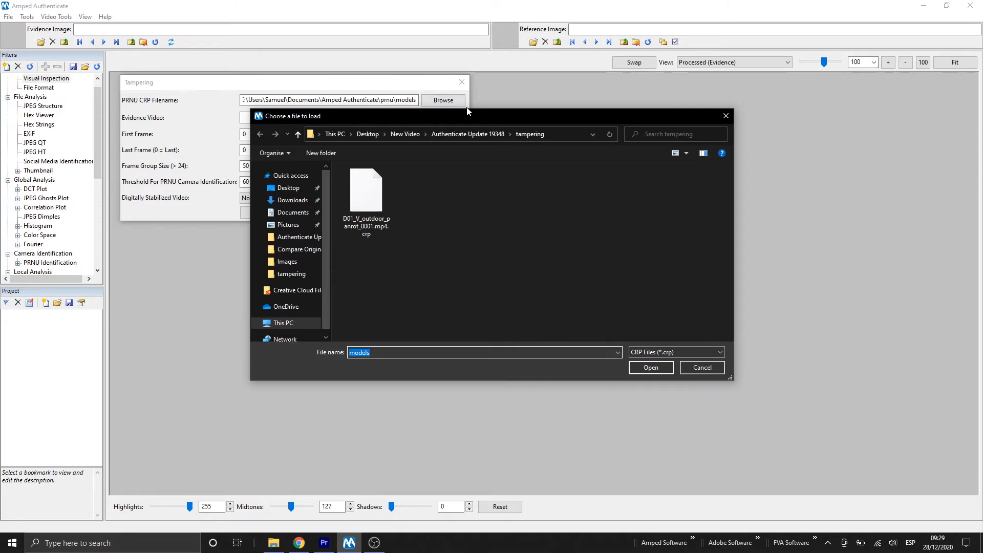
pyautogui.click(456, 134)
pyautogui.doubleClick(434, 198)
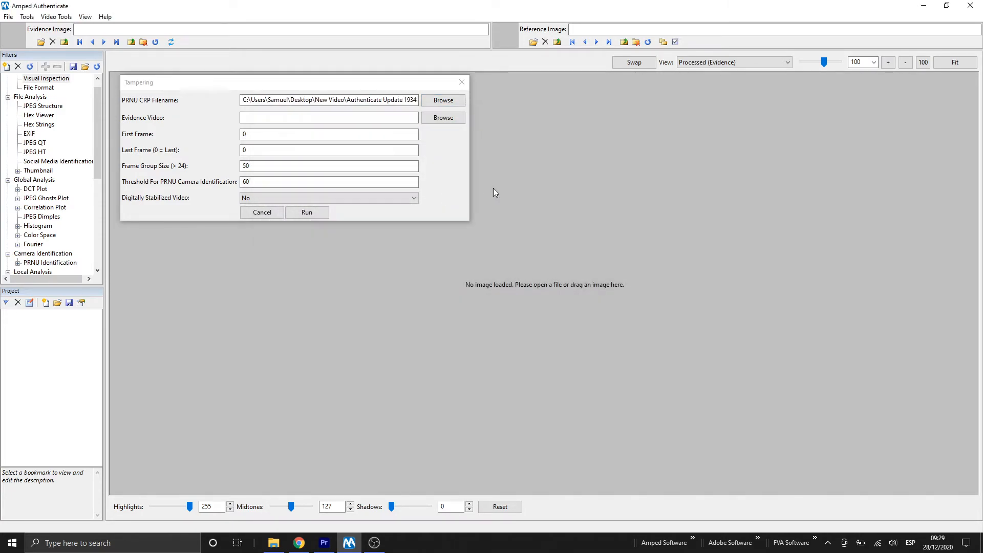
# - Load splicedVideo.avi from the tampering folder as the evidence video and run the tampering analysis
pyautogui.click(449, 117)
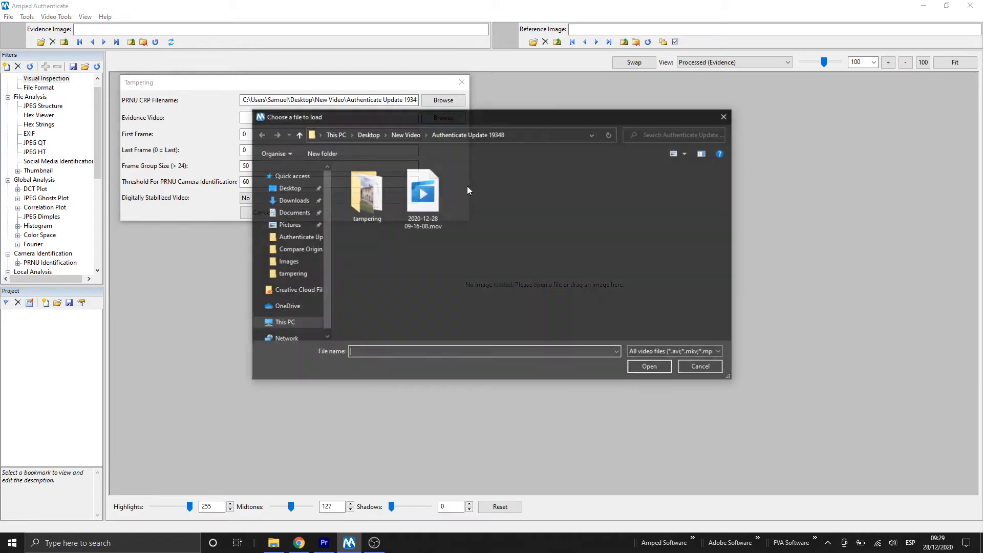
pyautogui.moveTo(463, 118); pyautogui.dragTo(565, 114)
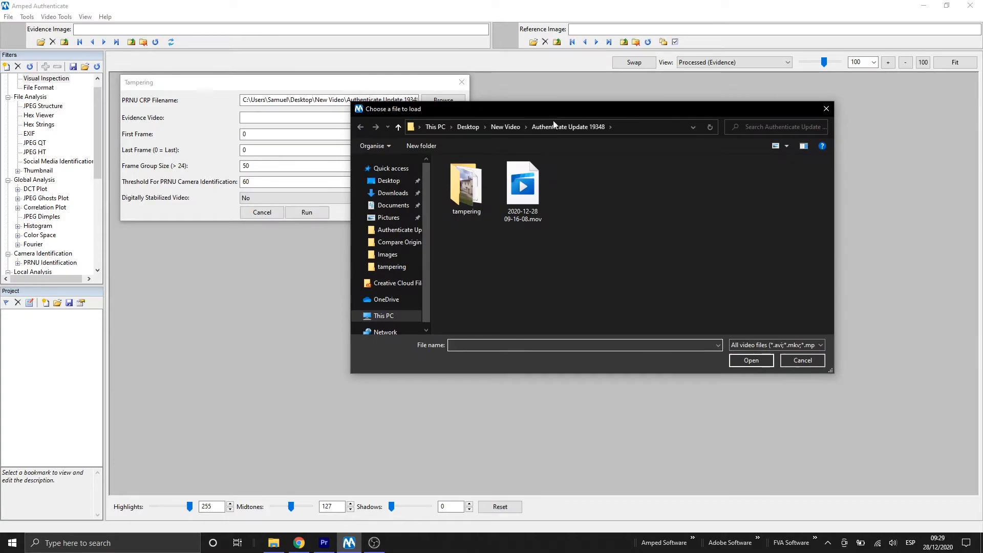
pyautogui.doubleClick(485, 193)
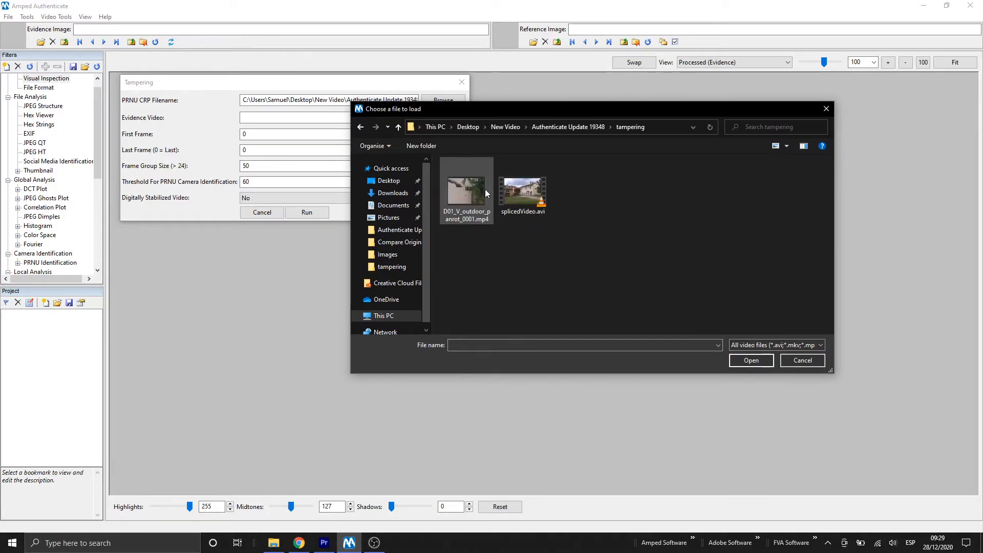
pyautogui.doubleClick(526, 192)
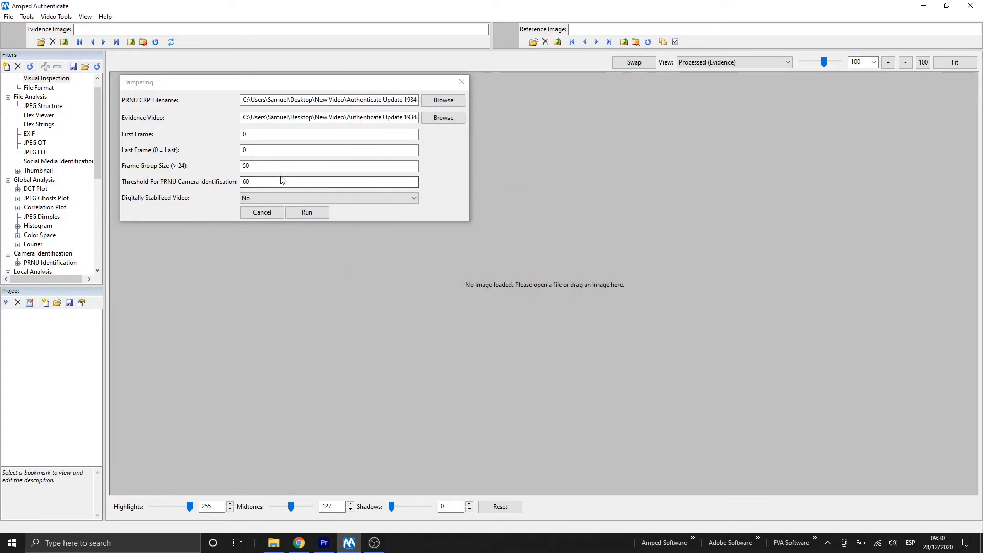
pyautogui.click(308, 212)
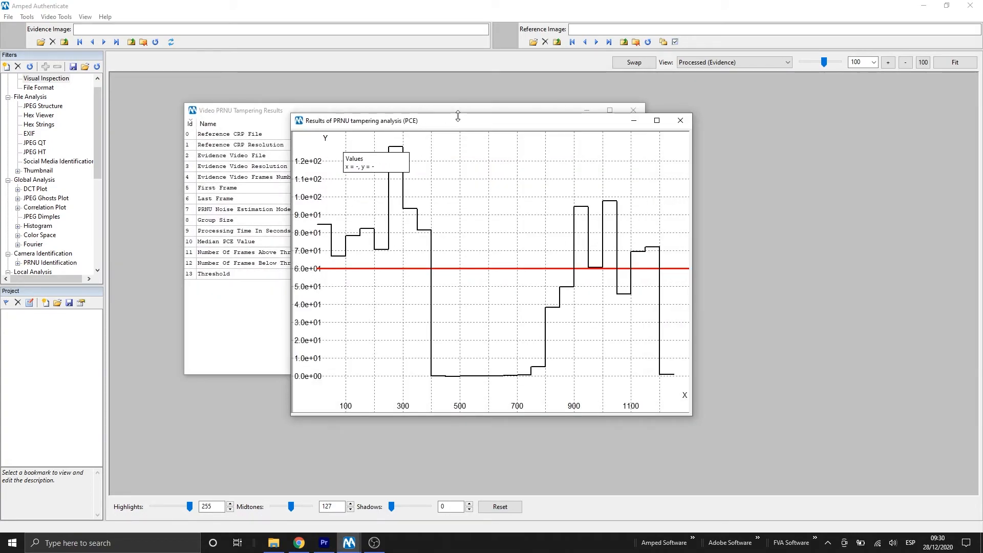
# - Enlarge and zoom the PCE tampering analysis graph to examine frame values against the threshold
pyautogui.moveTo(456, 125); pyautogui.dragTo(610, 183)
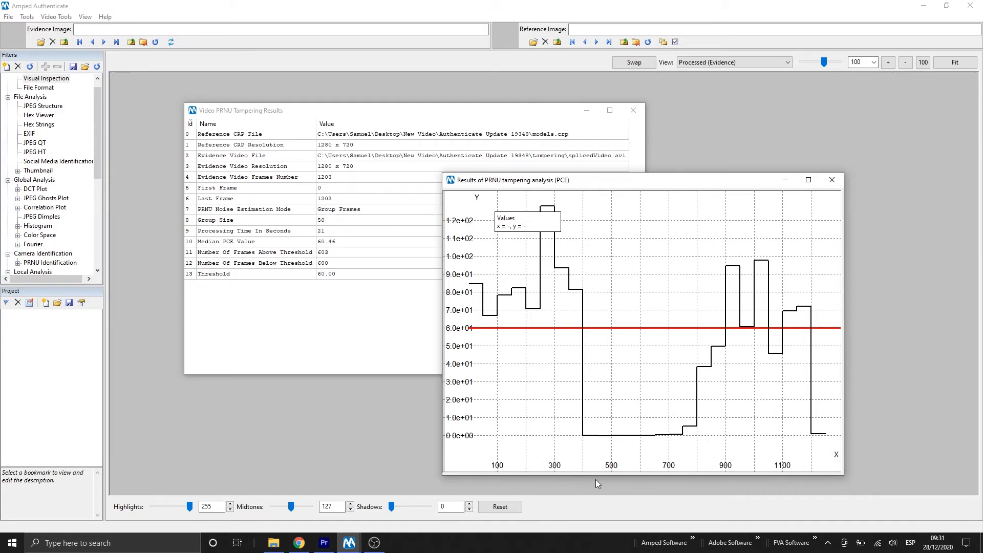
pyautogui.click(809, 179)
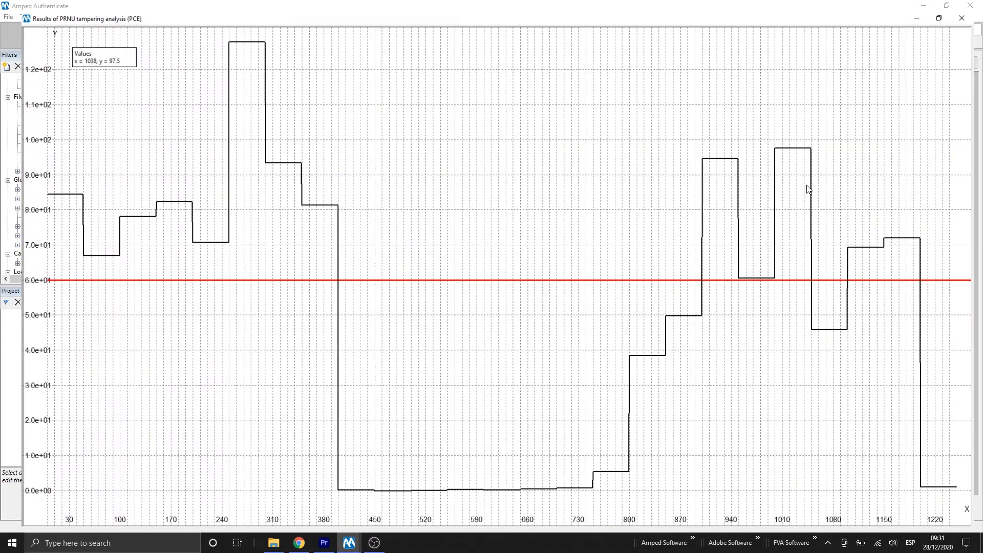
pyautogui.scroll(-3, 745, 254)
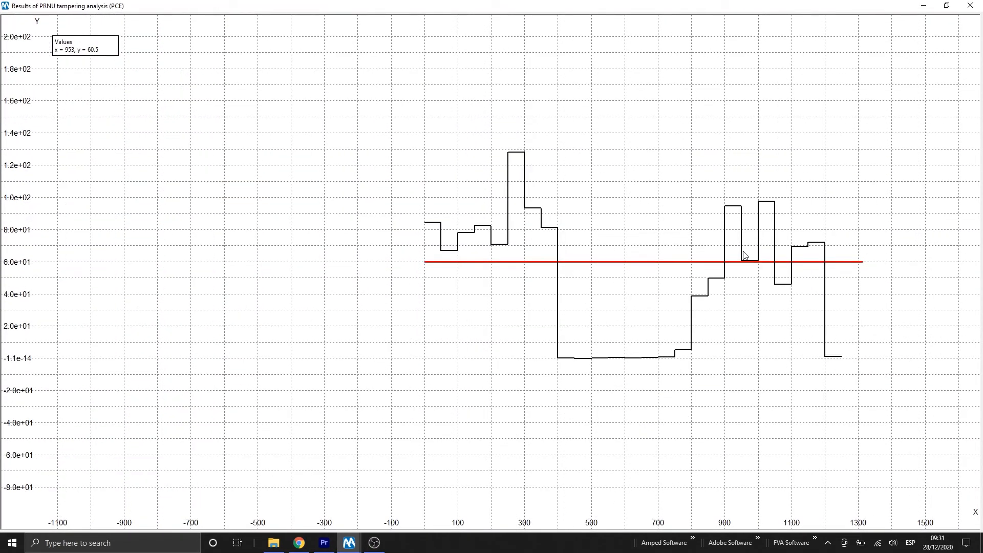
pyautogui.scroll(2, 742, 258)
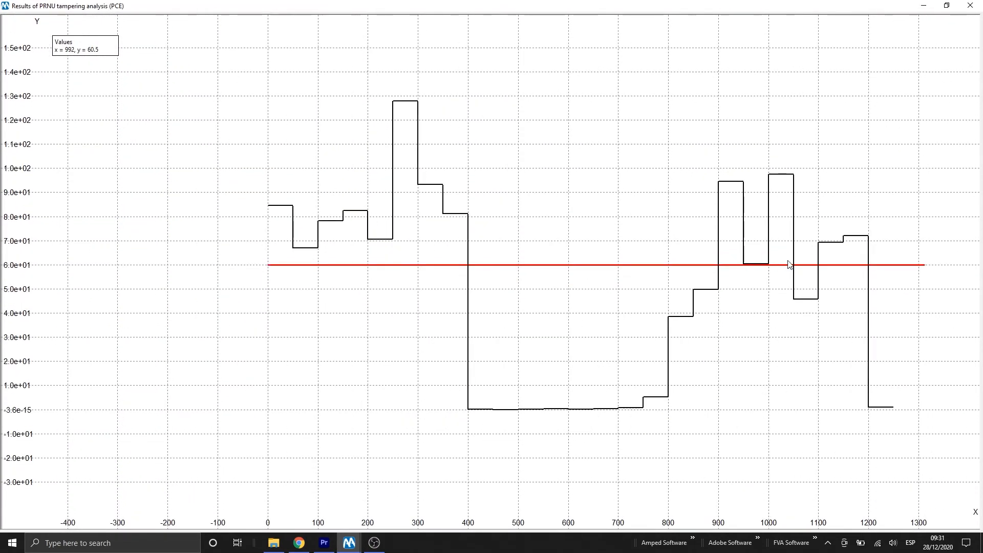
pyautogui.scroll(2, 819, 275)
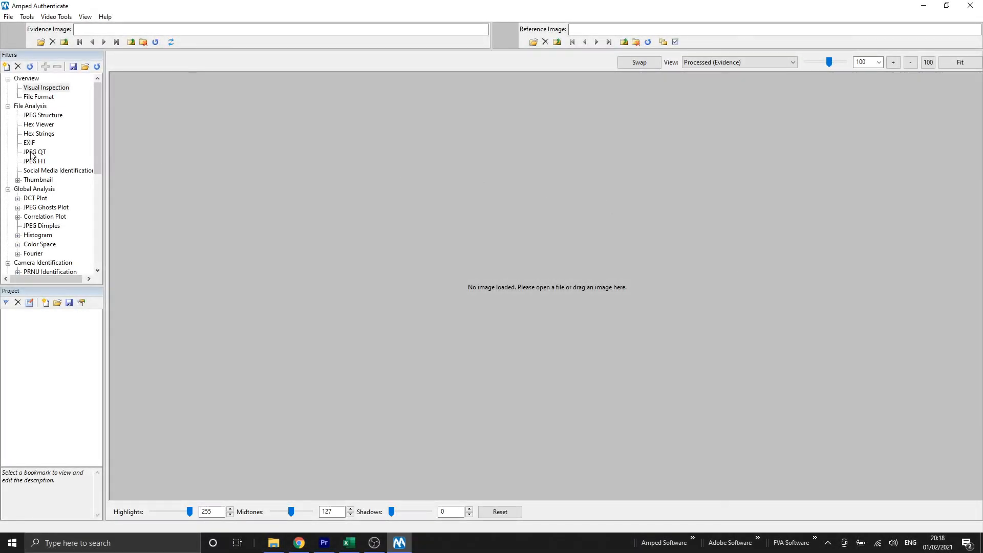
# - Open the JPEG QT filter and browse the internal camera quantization tables in the QT database
pyautogui.click(32, 152)
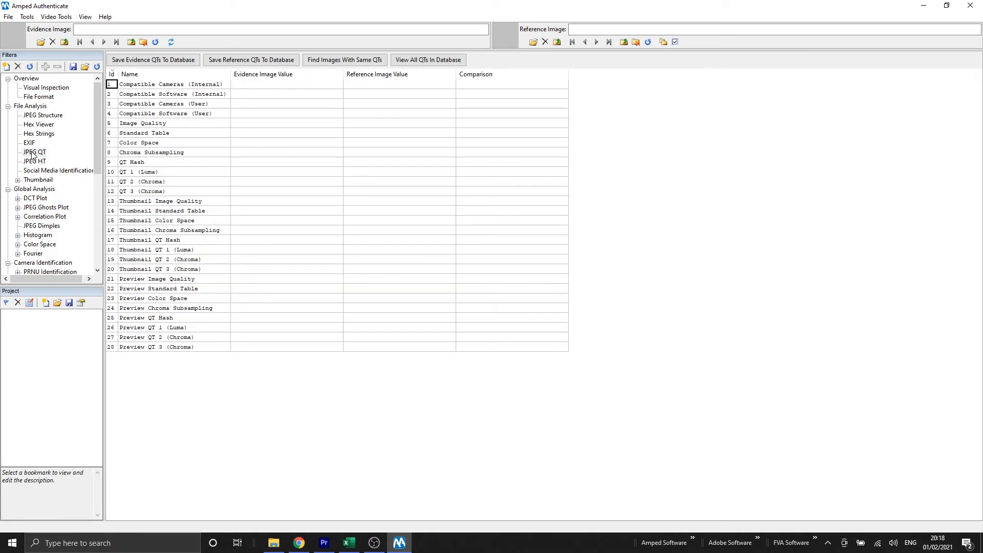
pyautogui.click(439, 61)
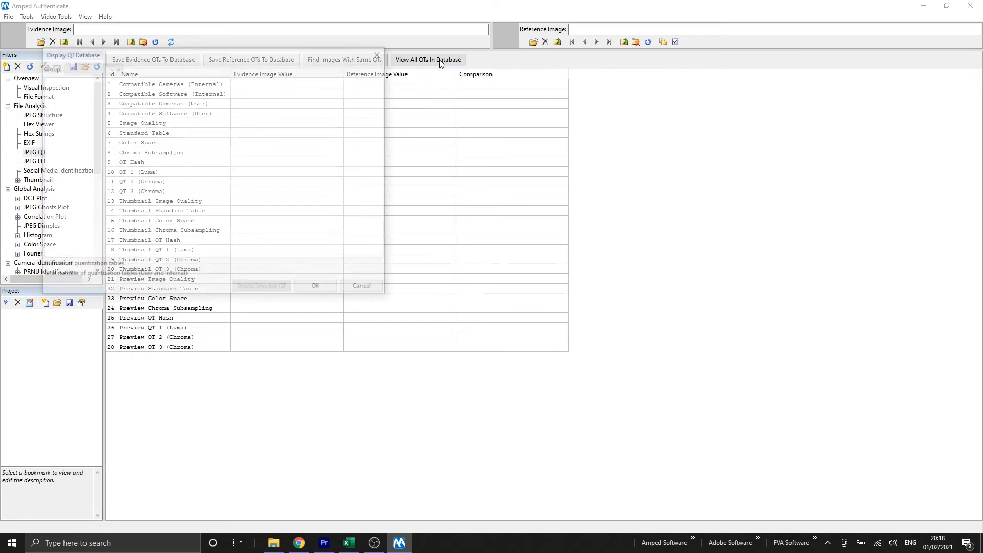
pyautogui.moveTo(259, 53); pyautogui.dragTo(432, 87)
pyautogui.click(284, 104)
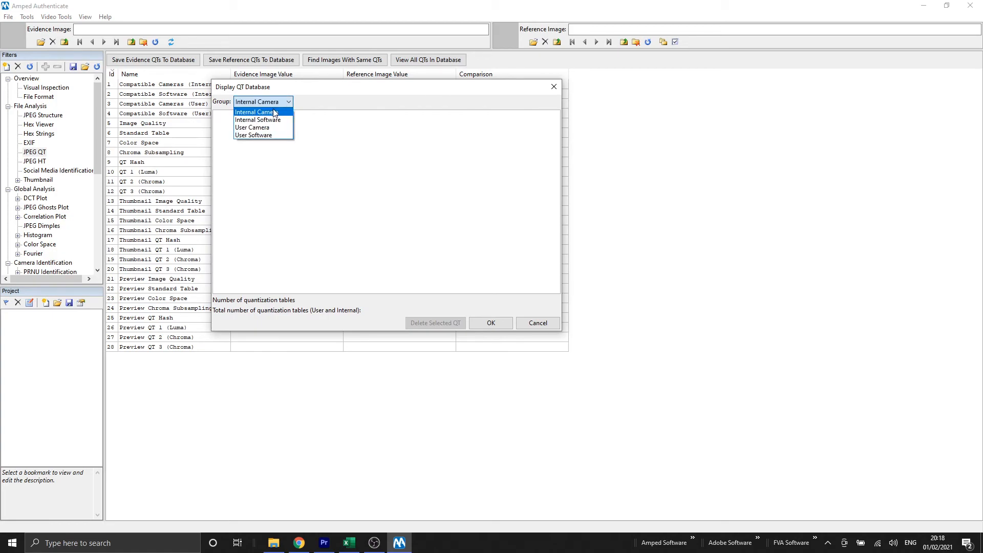
pyautogui.click(430, 163)
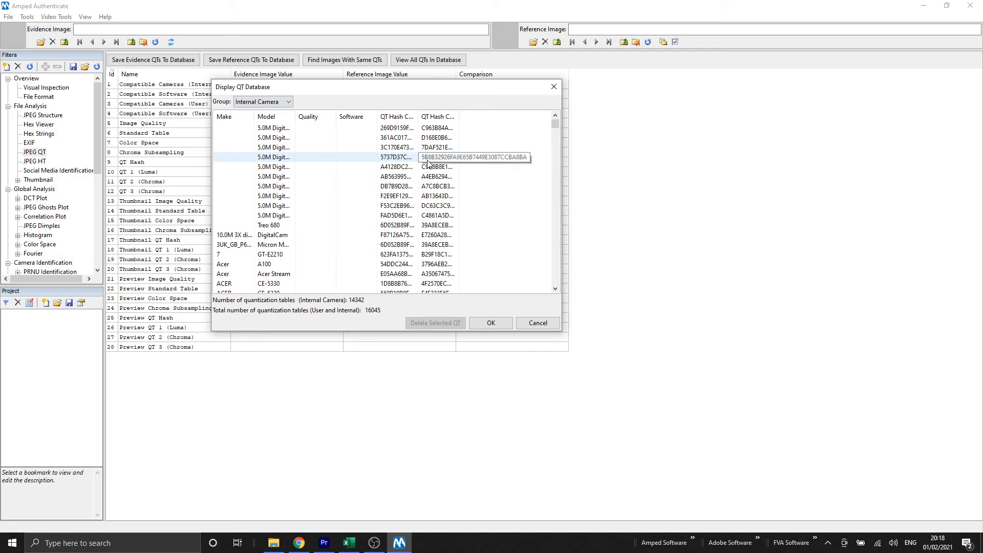
pyautogui.moveTo(558, 125); pyautogui.dragTo(567, 296)
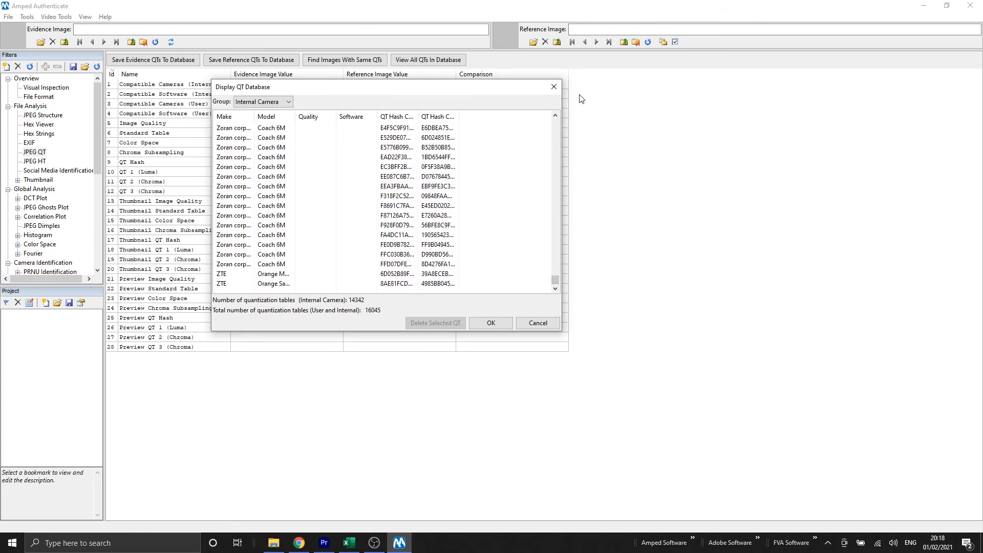
pyautogui.click(556, 89)
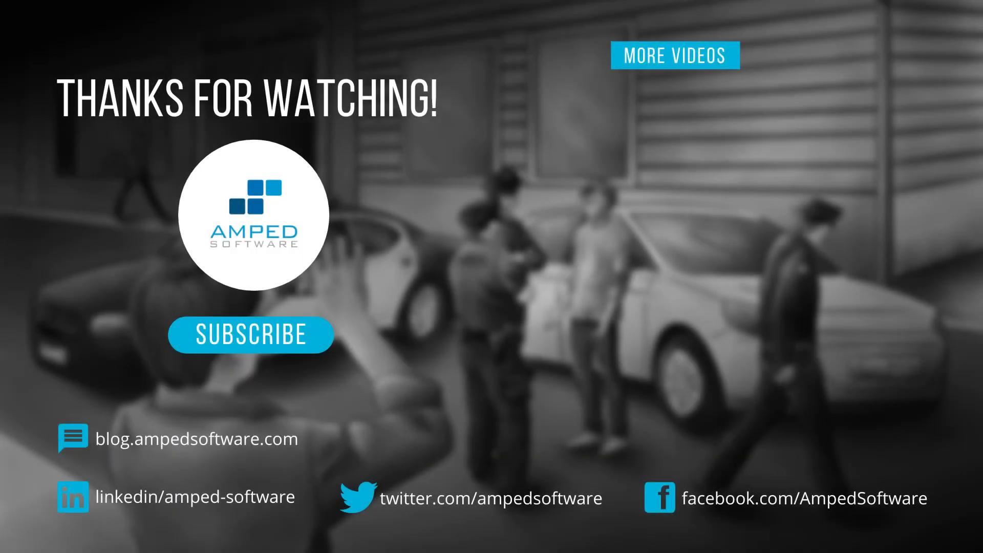